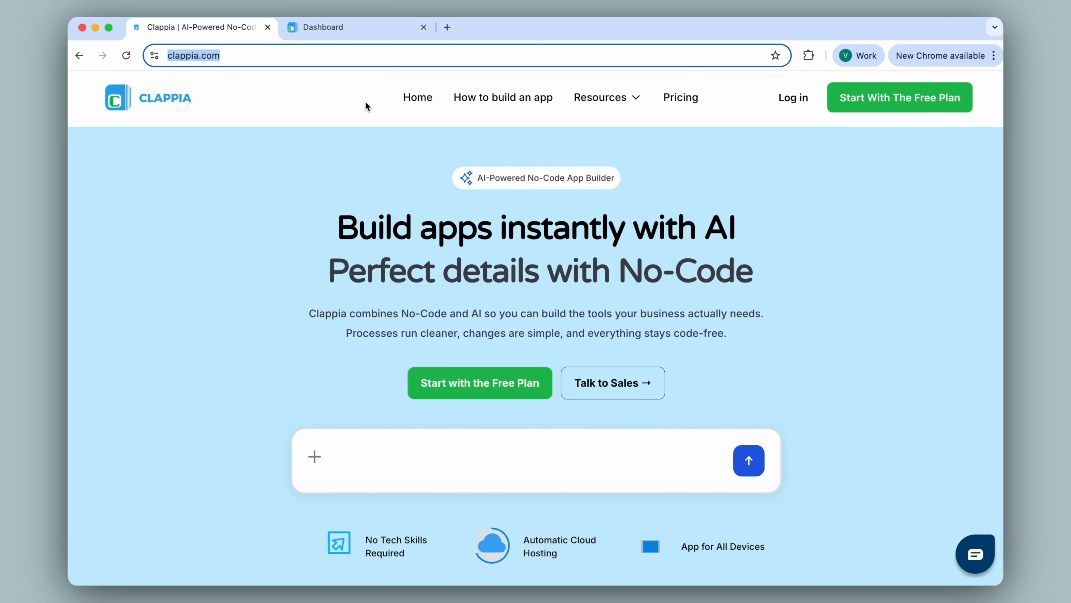
Open the Incident Report app from the workplace dashboard and review its form fields.
left_click(358, 30)
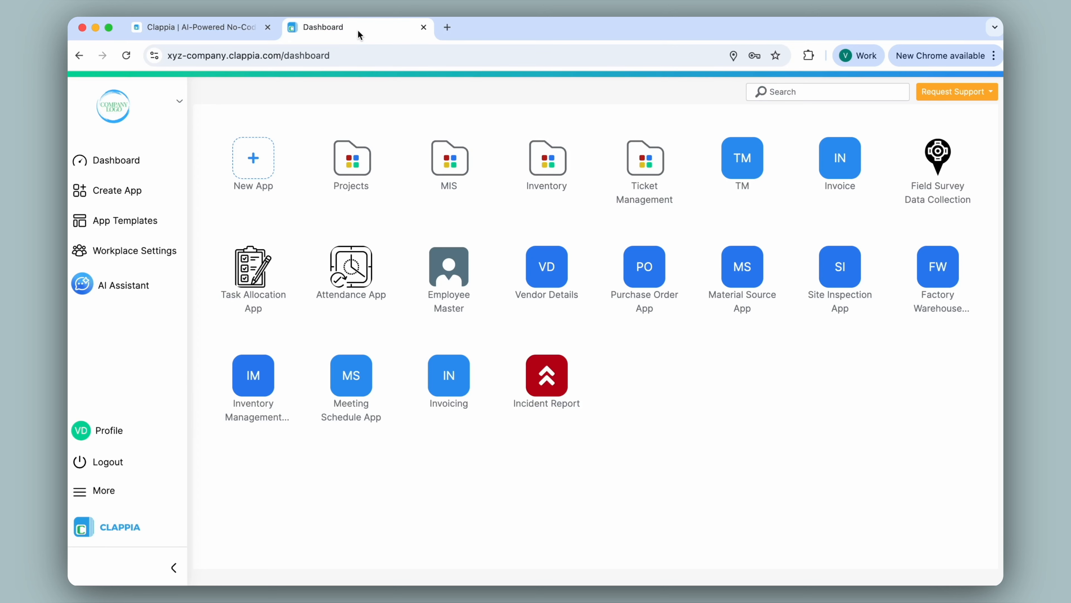
left_click(550, 380)
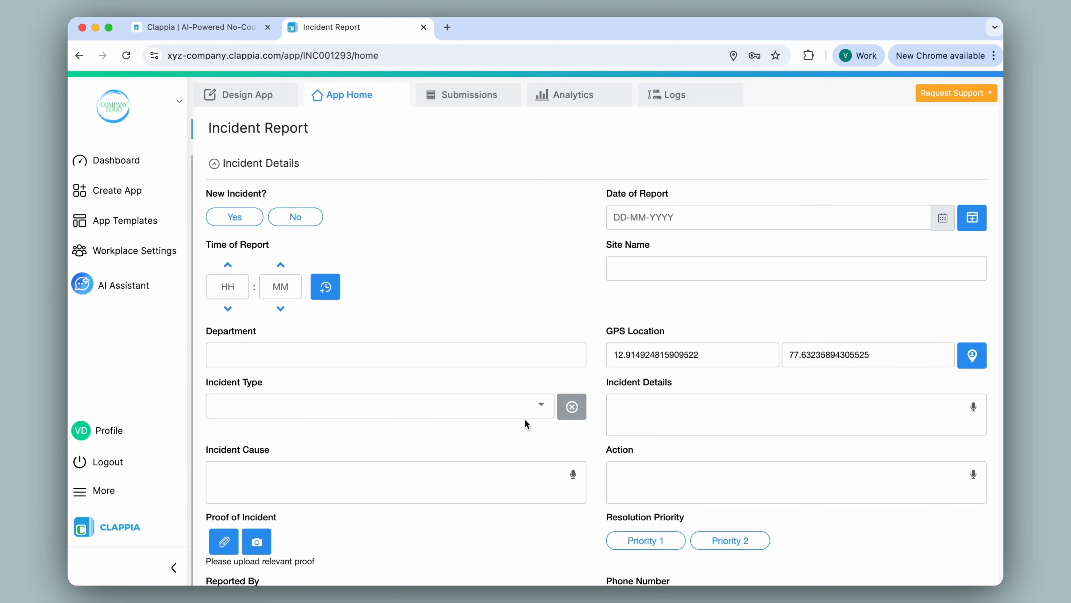
scroll(524, 419, "down", 10)
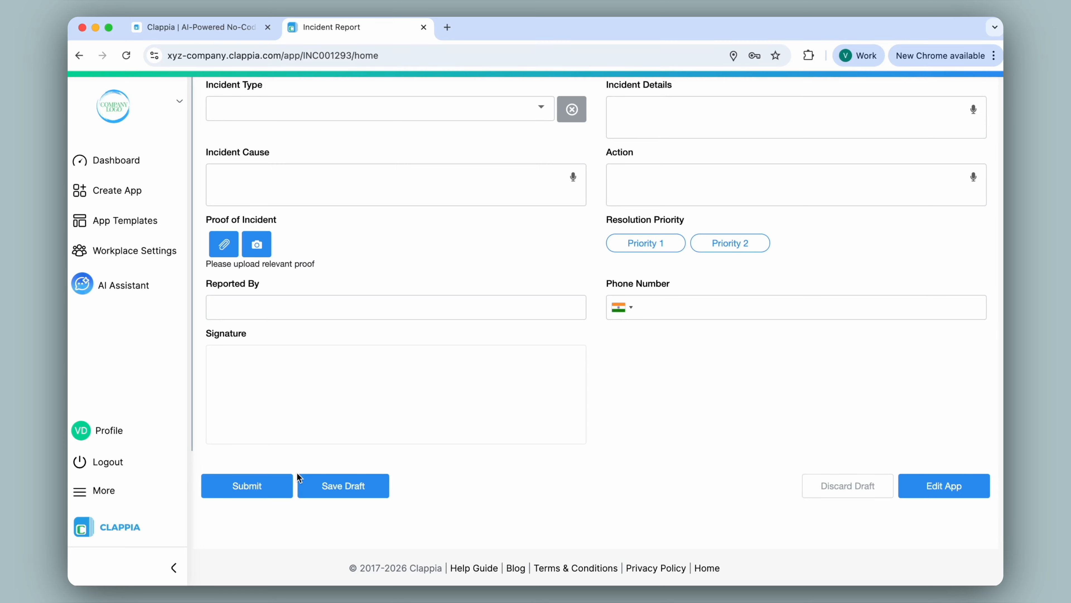
scroll(267, 375, "up", 10)
Open the Incident Report app's design and add a Twilio step after Start in the New Submission Flow workflow.
left_click(238, 103)
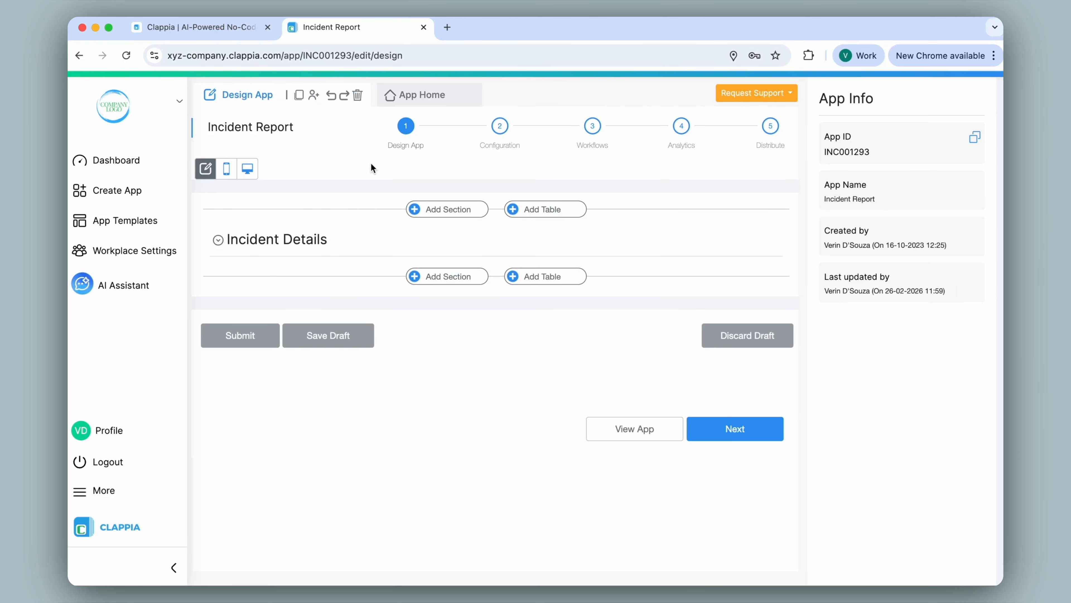
left_click(435, 237)
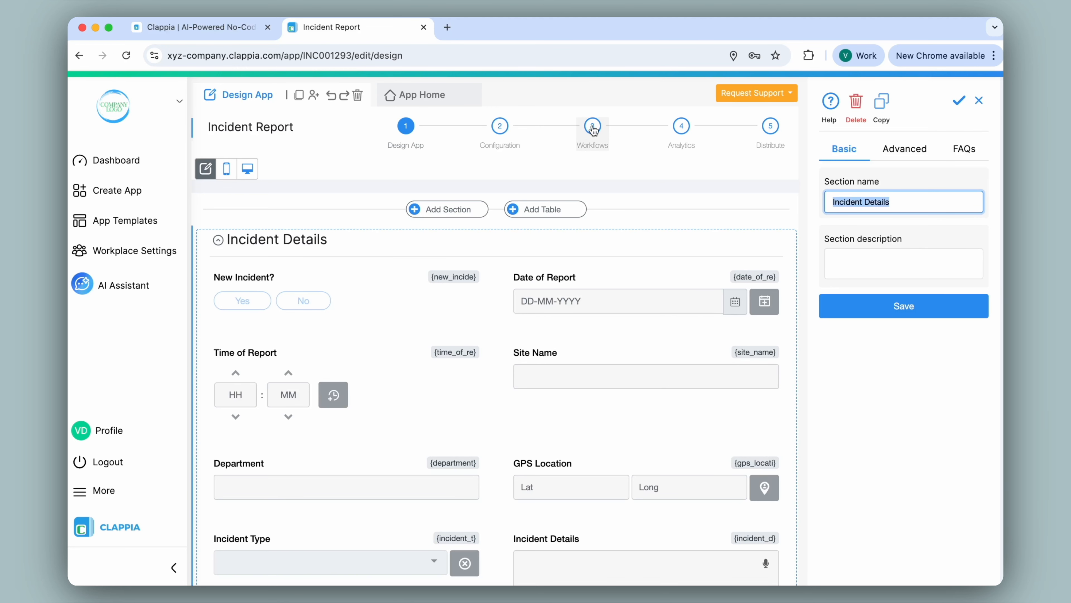
left_click(582, 136)
left_click(509, 305)
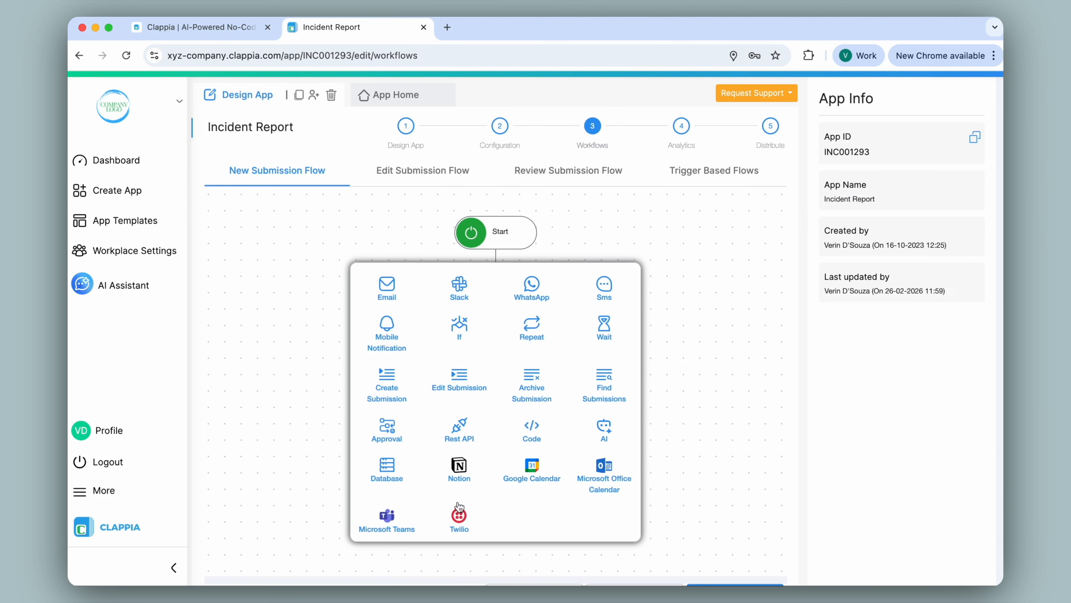
left_click(459, 519)
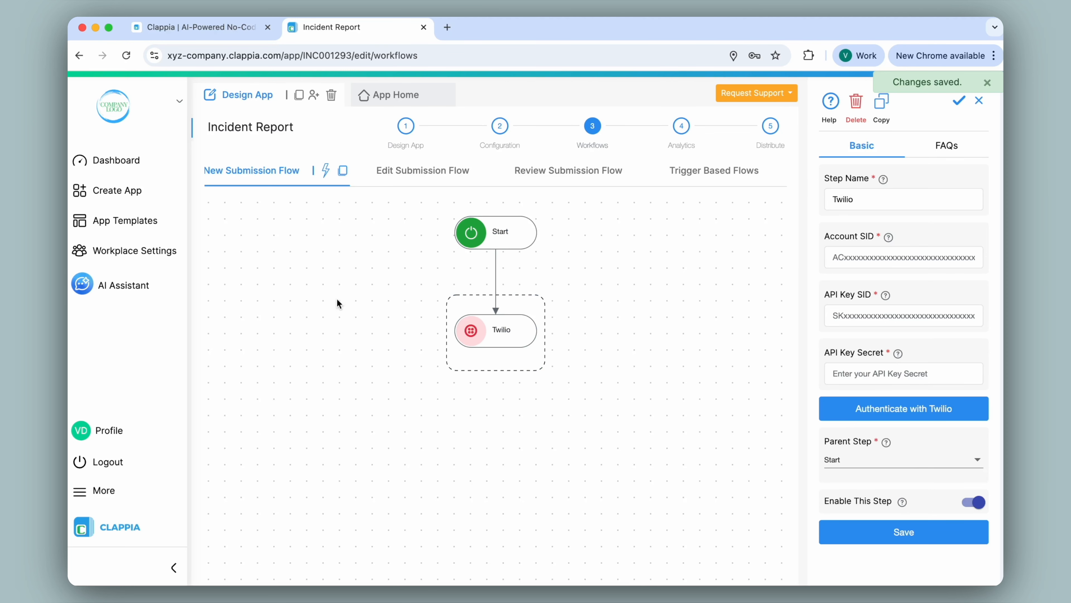
Name the Twilio workflow step "Send SMS".
mouse_move(493, 329)
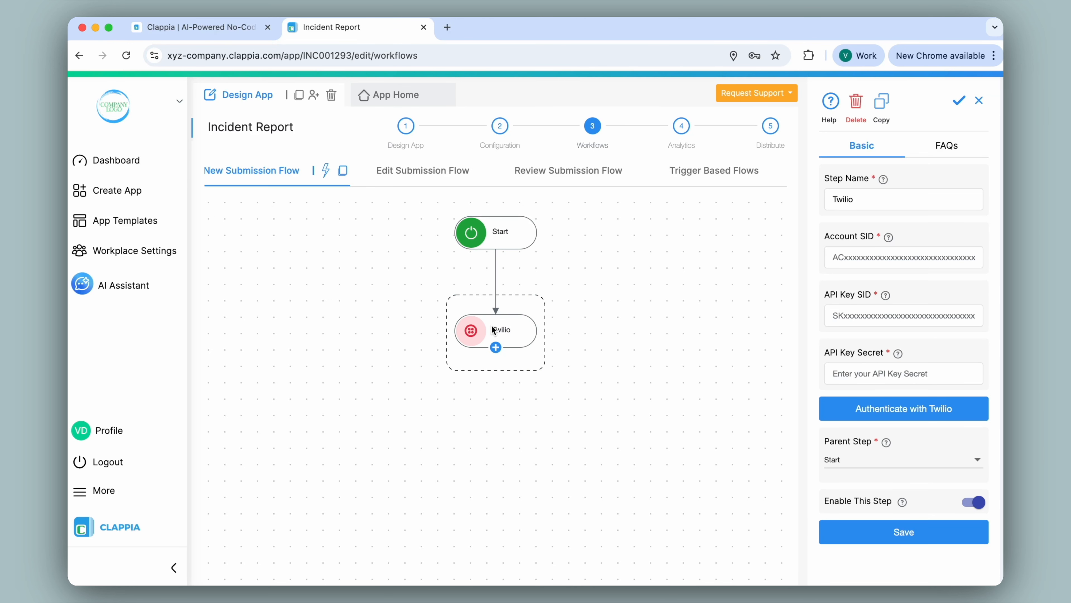
triple_click(892, 198)
type("Send SMS")
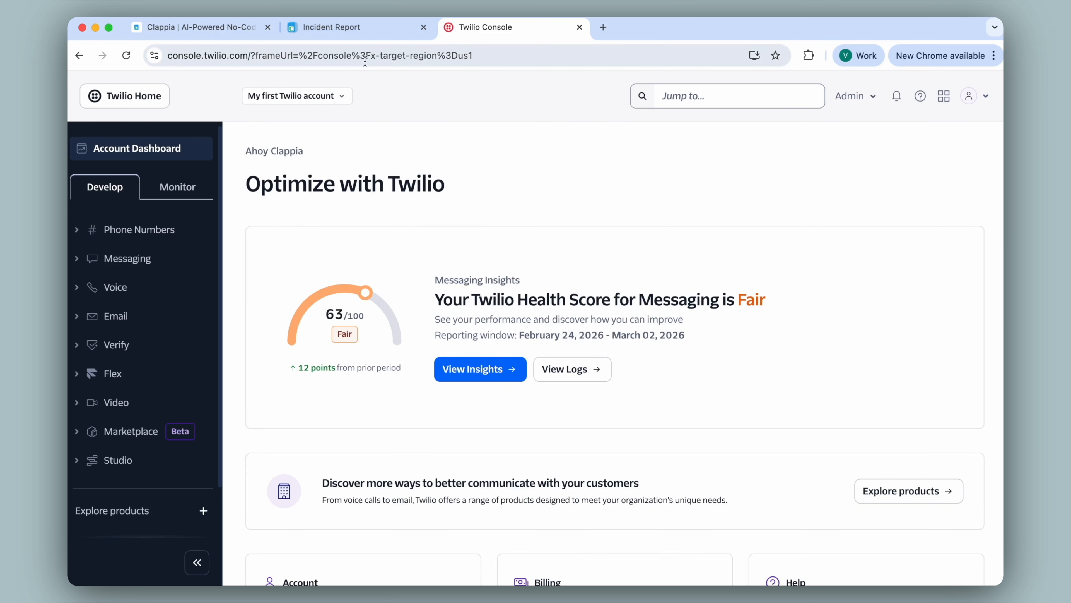
Enter the Account SID, API Key SID and API Key Secret from the Twilio Console and authenticate the step with Twilio.
left_click(343, 97)
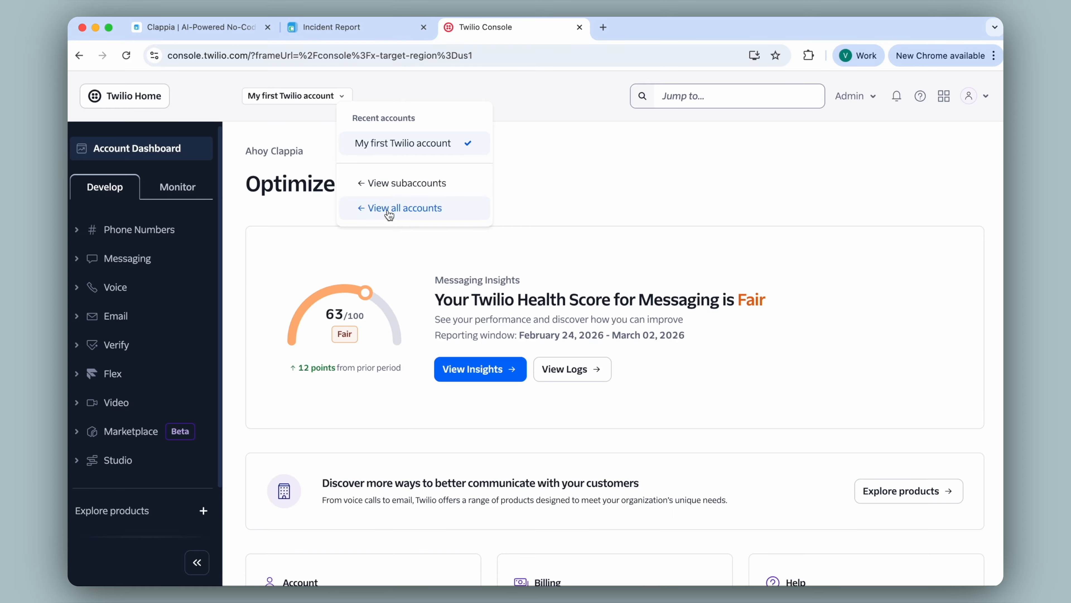
left_click(357, 27)
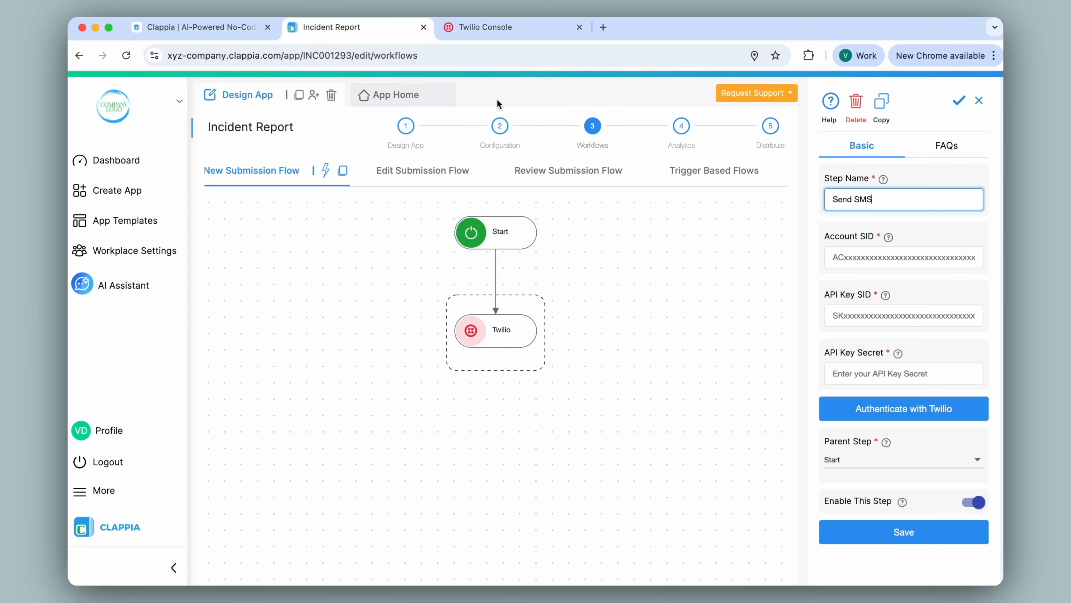
left_click(968, 374)
key("super+v")
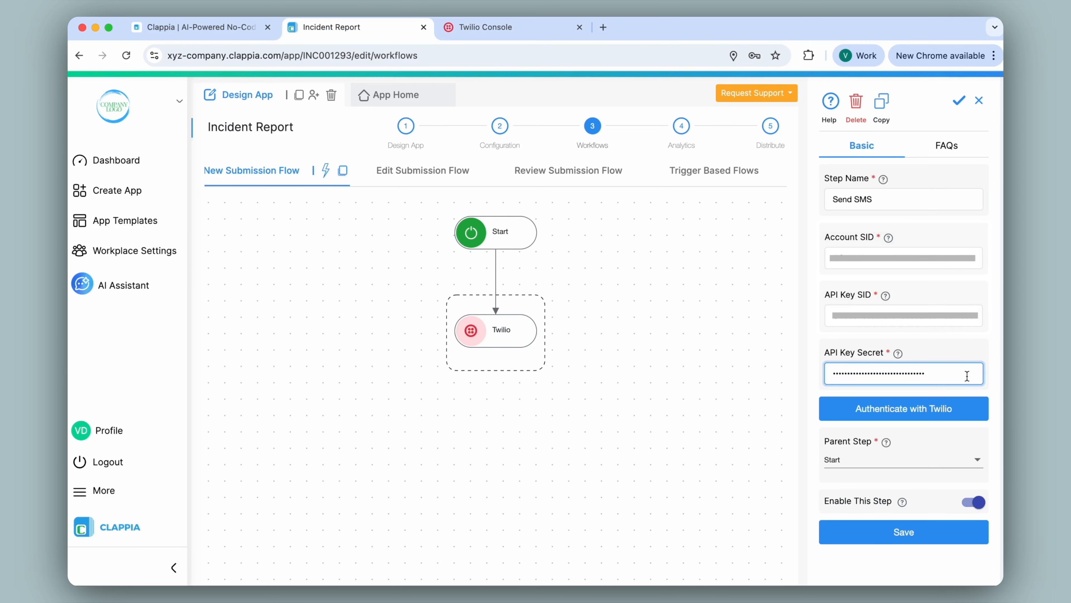
left_click(895, 411)
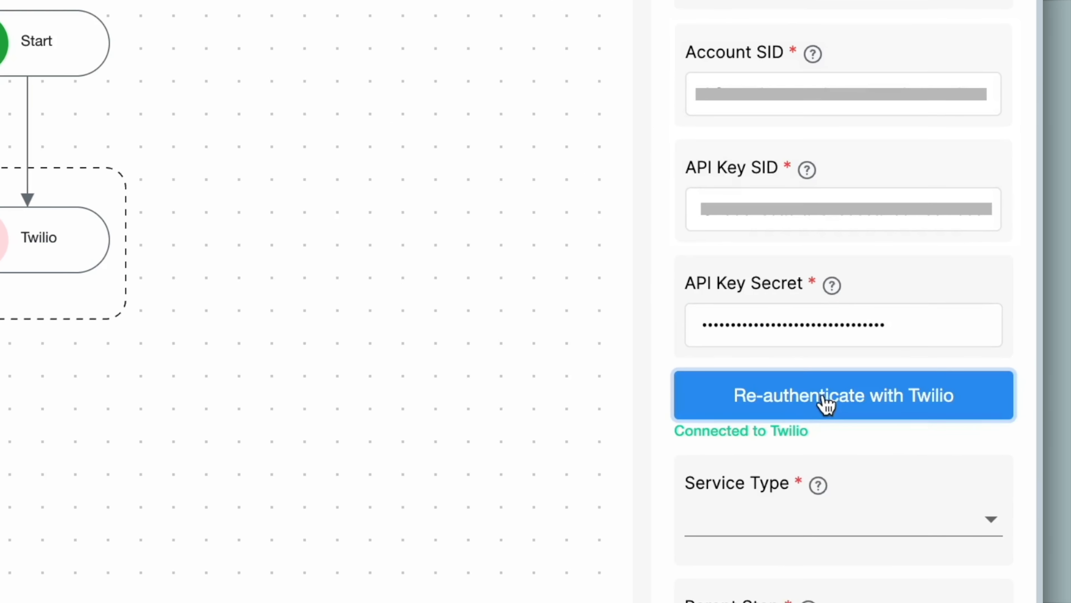
Set the Twilio step's service type to SMS and its message type to Direct Message.
scroll(895, 414, "down", 2)
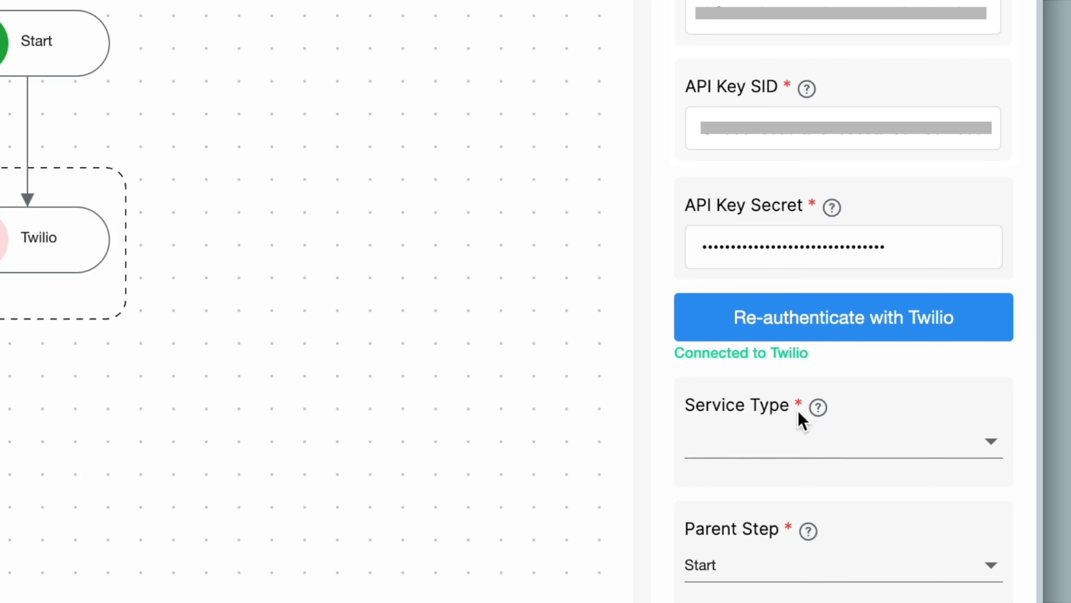
left_click(796, 430)
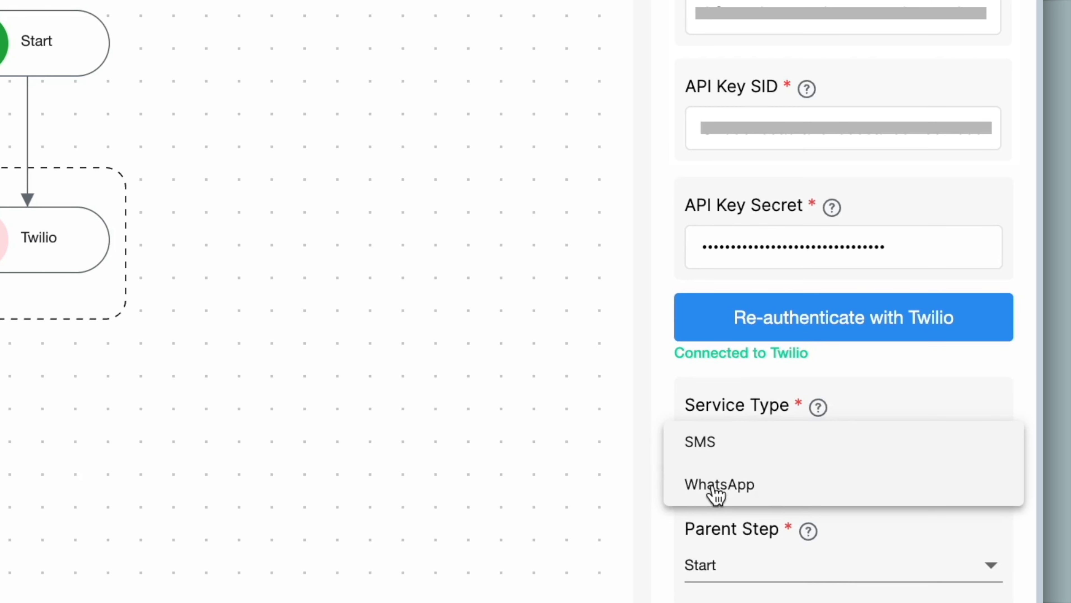
left_click(768, 449)
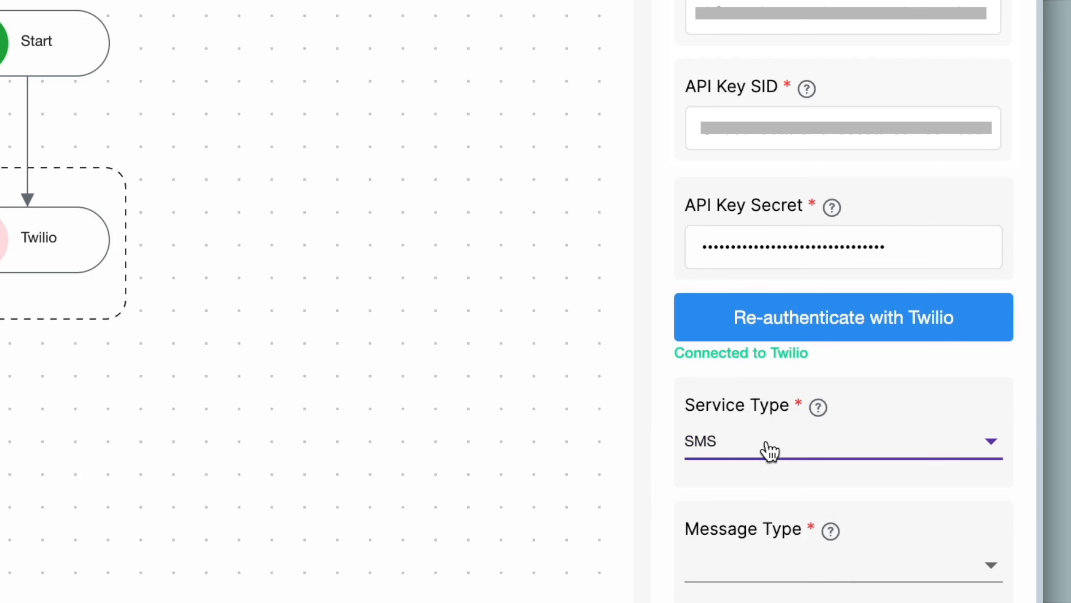
scroll(770, 451, "down", 3)
left_click(762, 464)
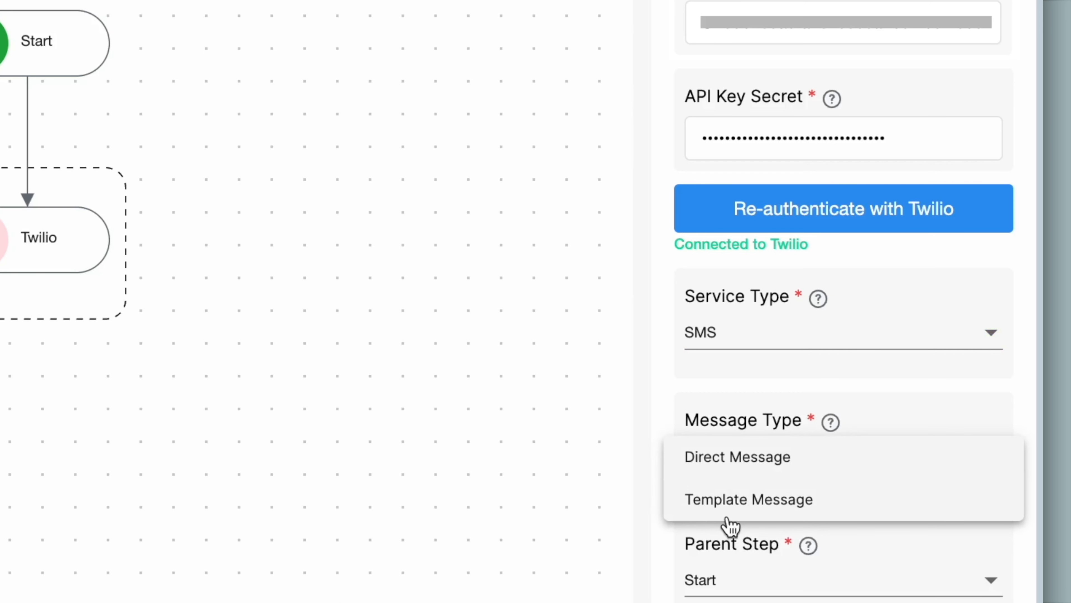
left_click(744, 464)
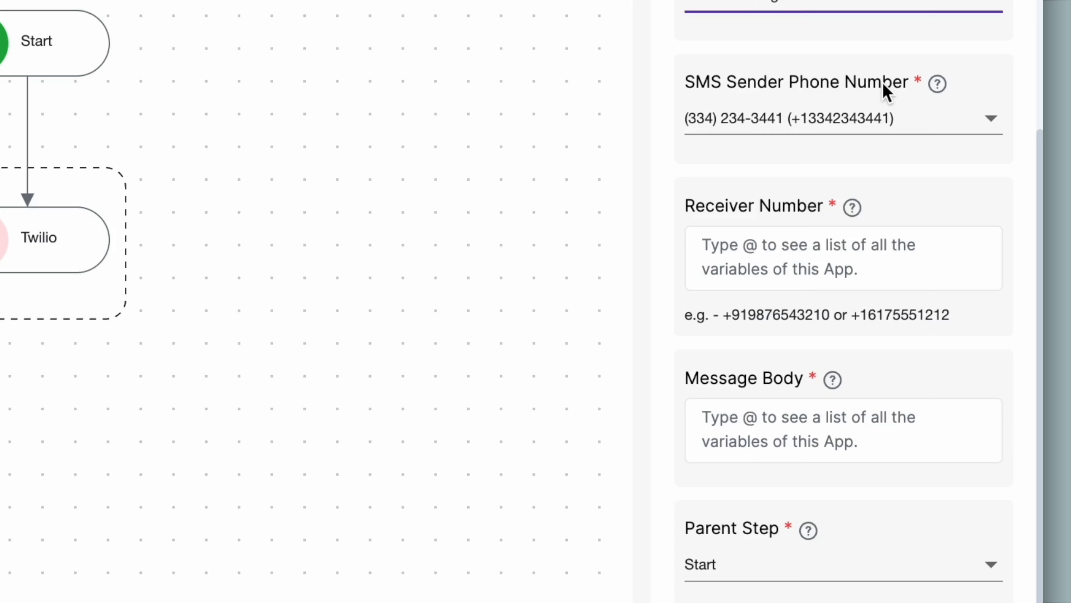
Check the available SMS sender number and set the receiver number to the form's Phone Number variable {phone_numb}.
left_click(924, 121)
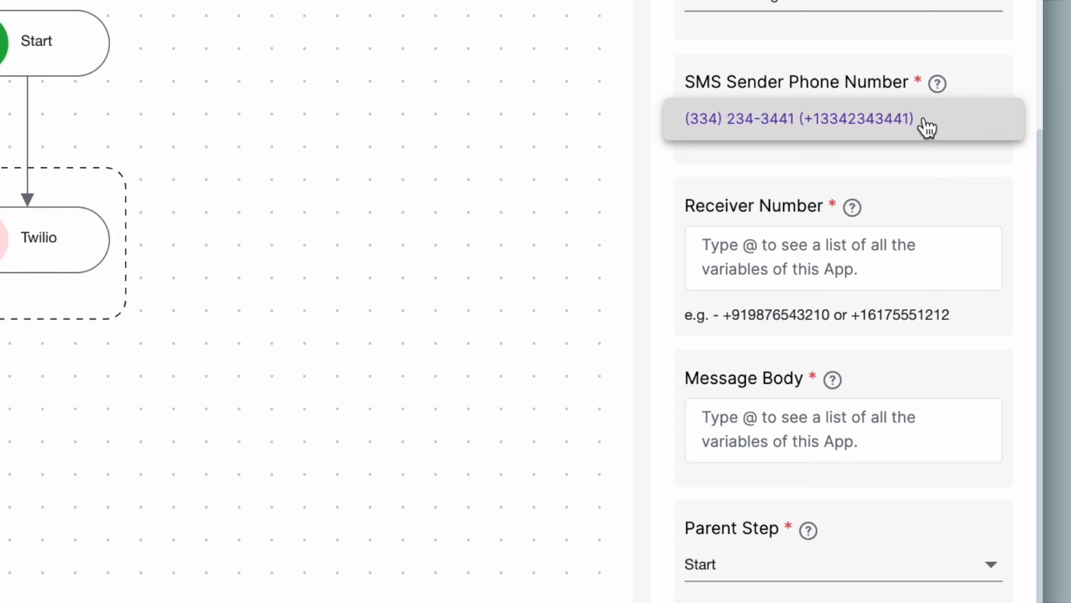
left_click(953, 166)
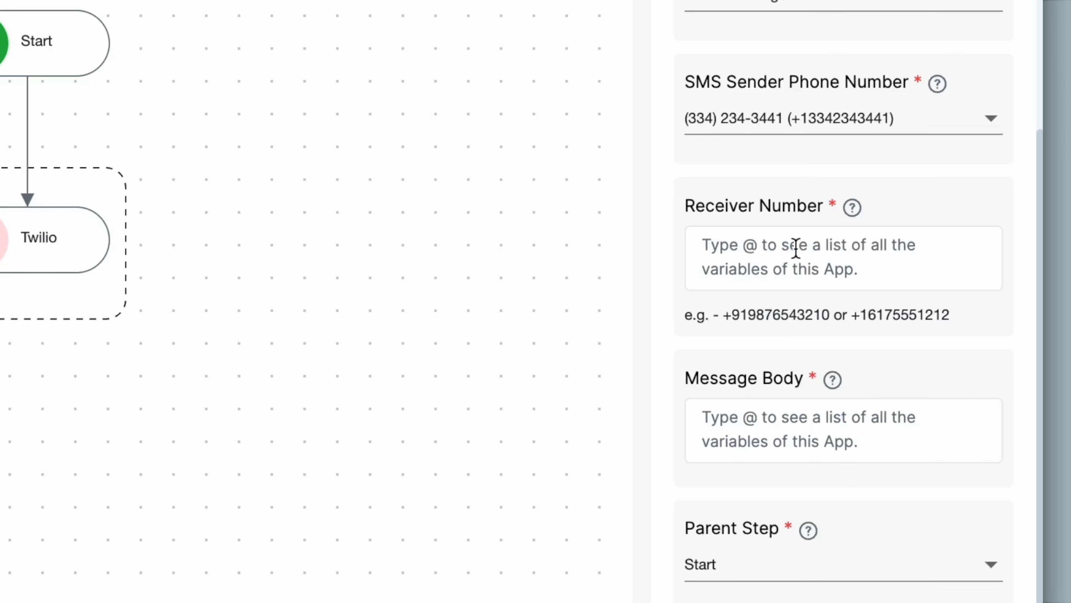
left_click_drag(722, 314, 832, 315)
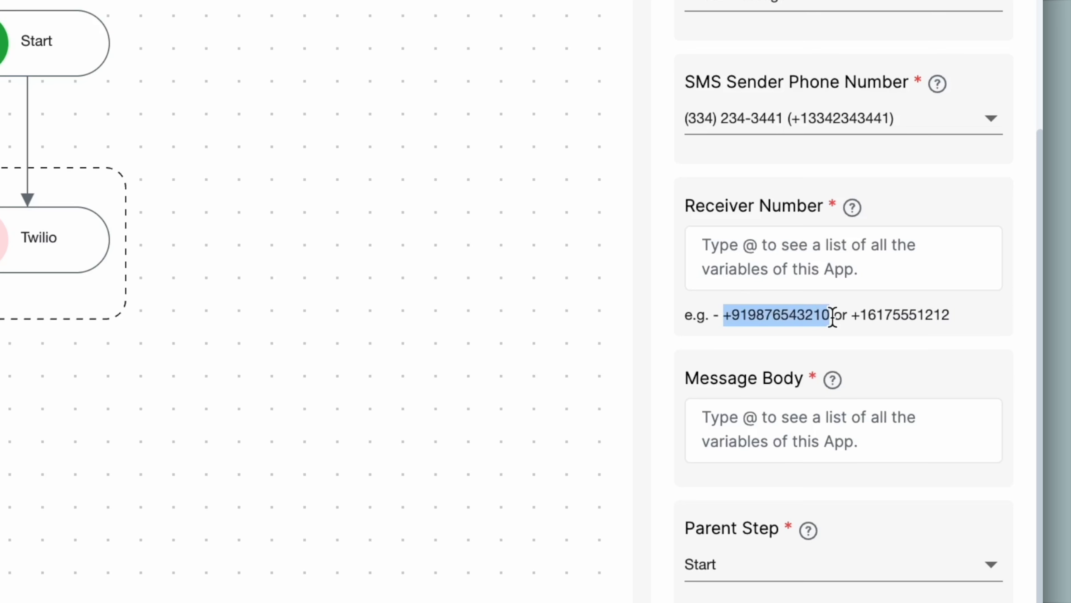
left_click(815, 253)
type("@")
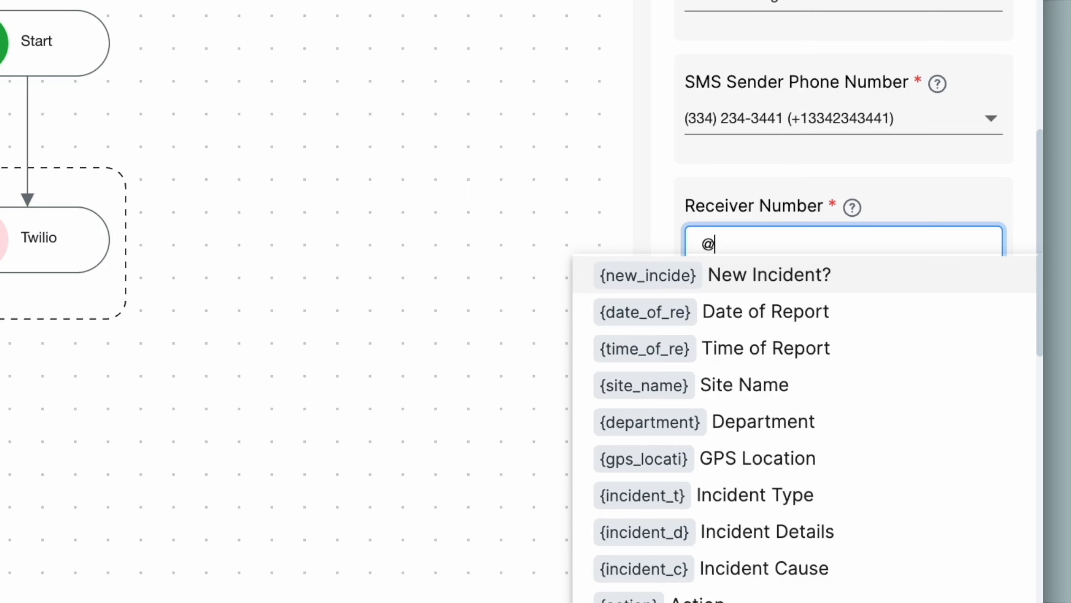
scroll(833, 337, "down", 8)
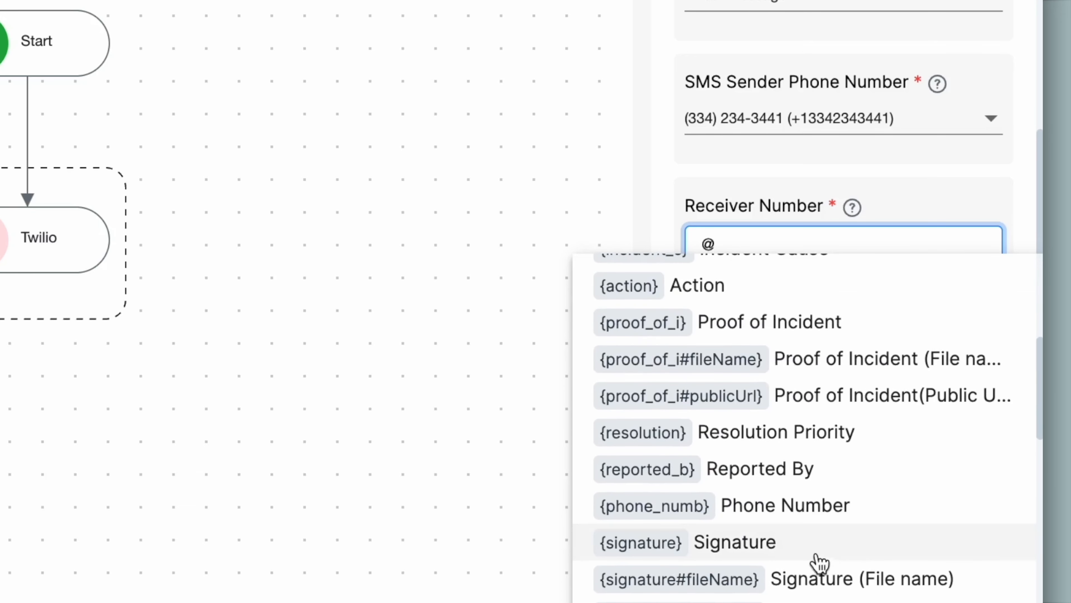
left_click(860, 516)
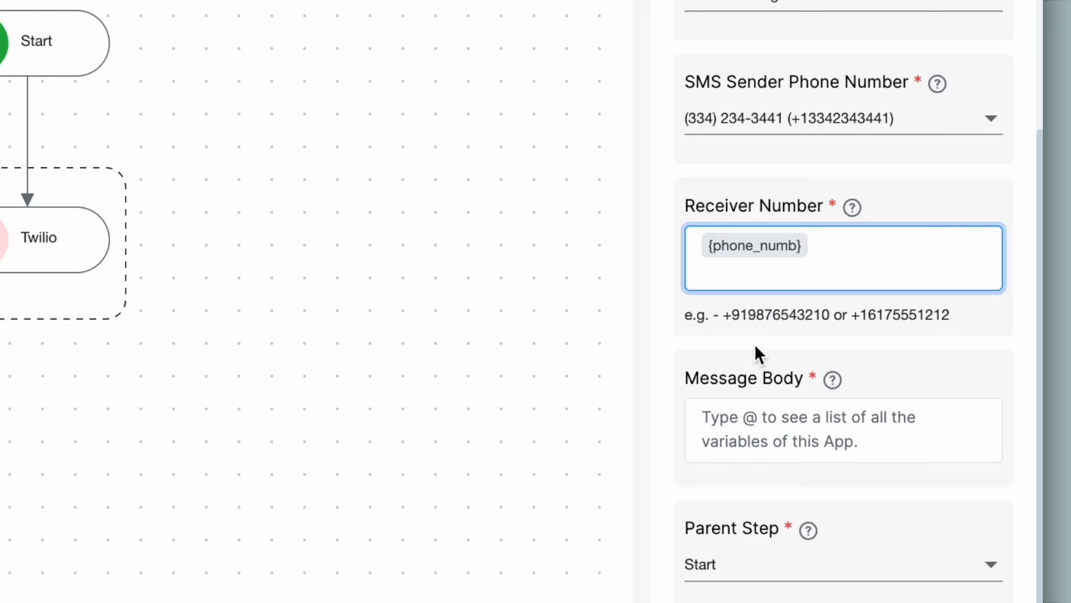
Write the message body with "New Incident has occurred", a Date line using {date_of_re} and a Time line using {time_of_re}.
left_click(795, 408)
type("New Incident has occurred")
key("Return")
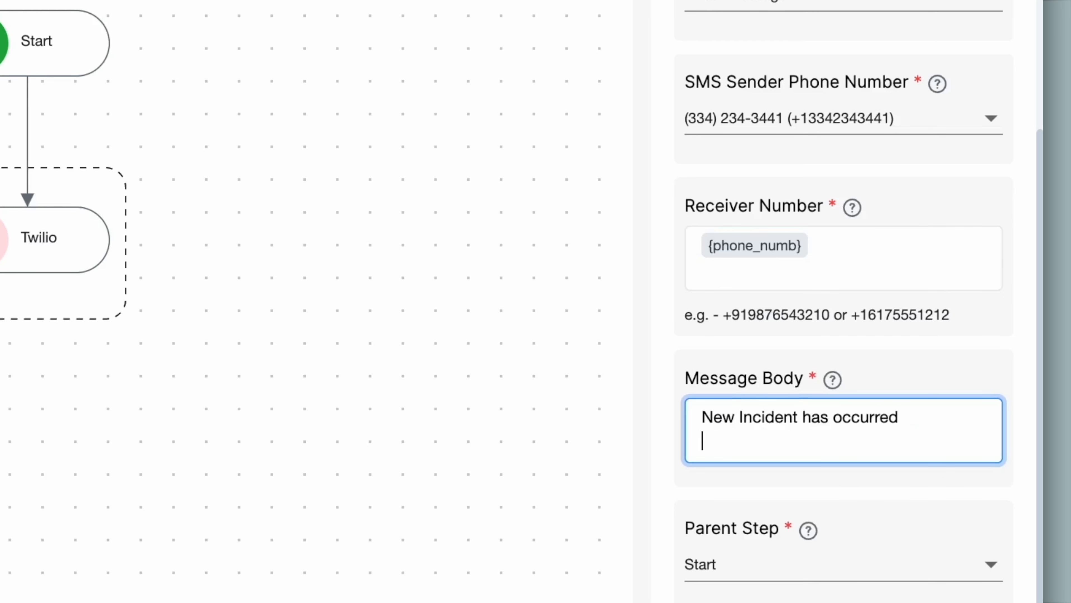
type("Date - @dateof")
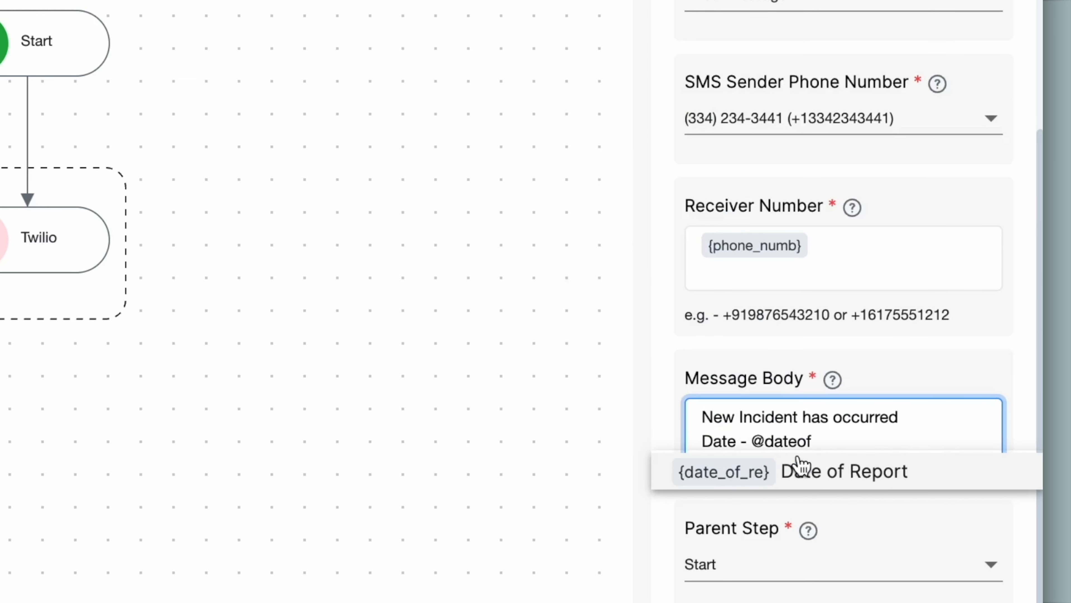
left_click(731, 464)
key("Return")
type("Time - @timeof")
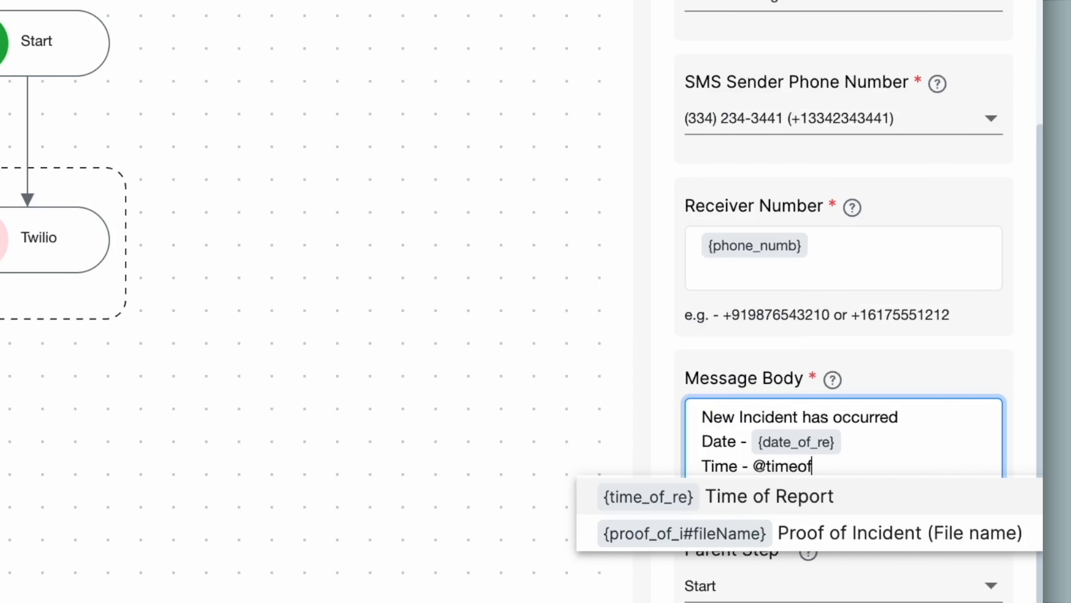
left_click(814, 497)
Add message lines for Type with {incident_t}, Incident Details with {incident_d} and Resolution with {resolution}, and save the workflow step.
key("Return")
type("Type - @type")
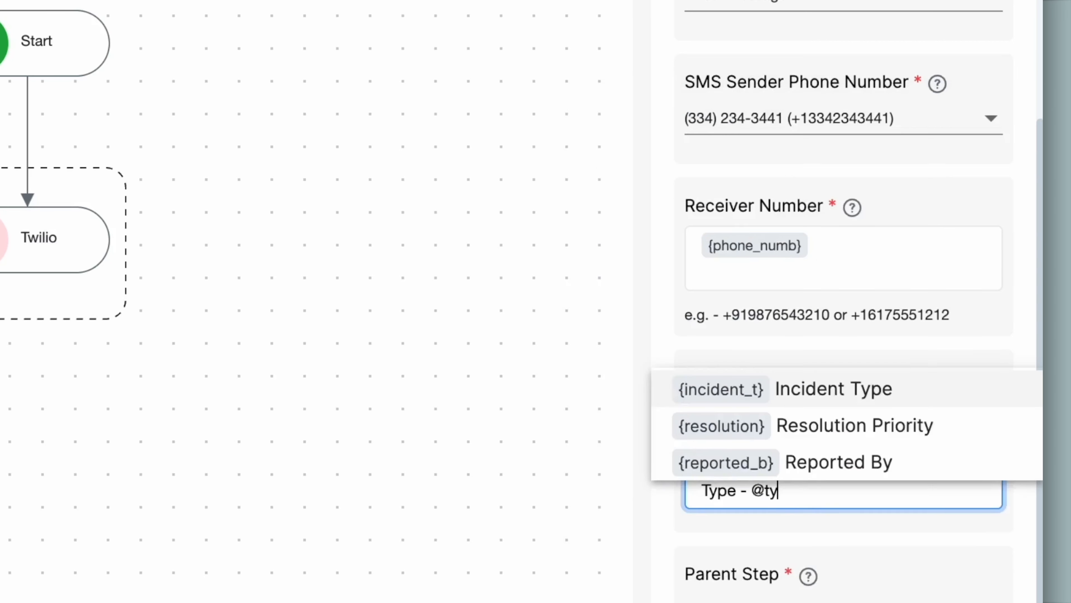
left_click(842, 535)
key("Return")
type("Incident Details: @detail")
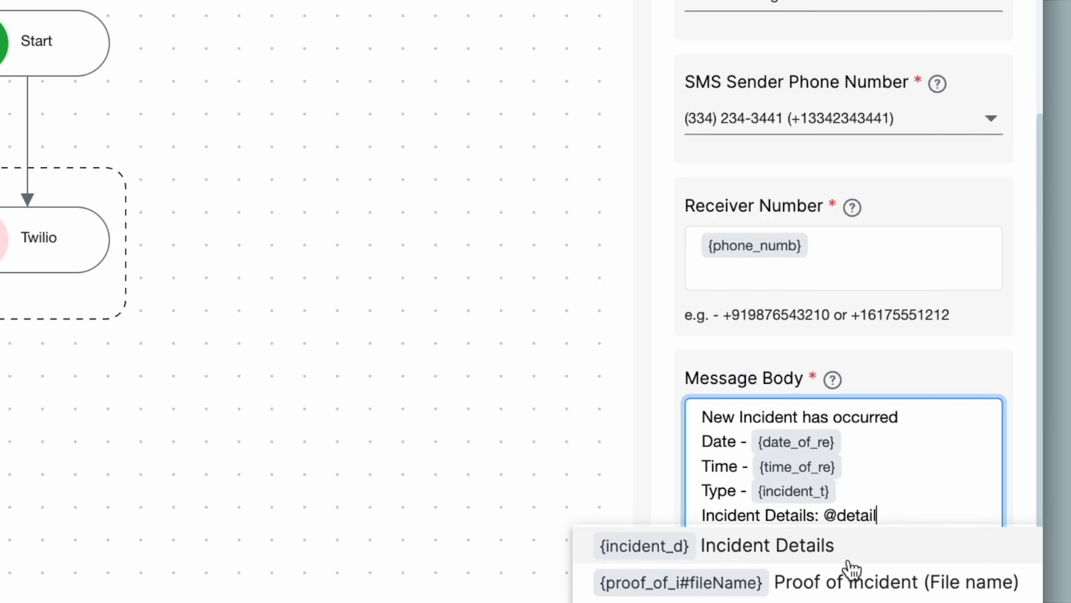
left_click(849, 562)
key("Return")
type("Re")
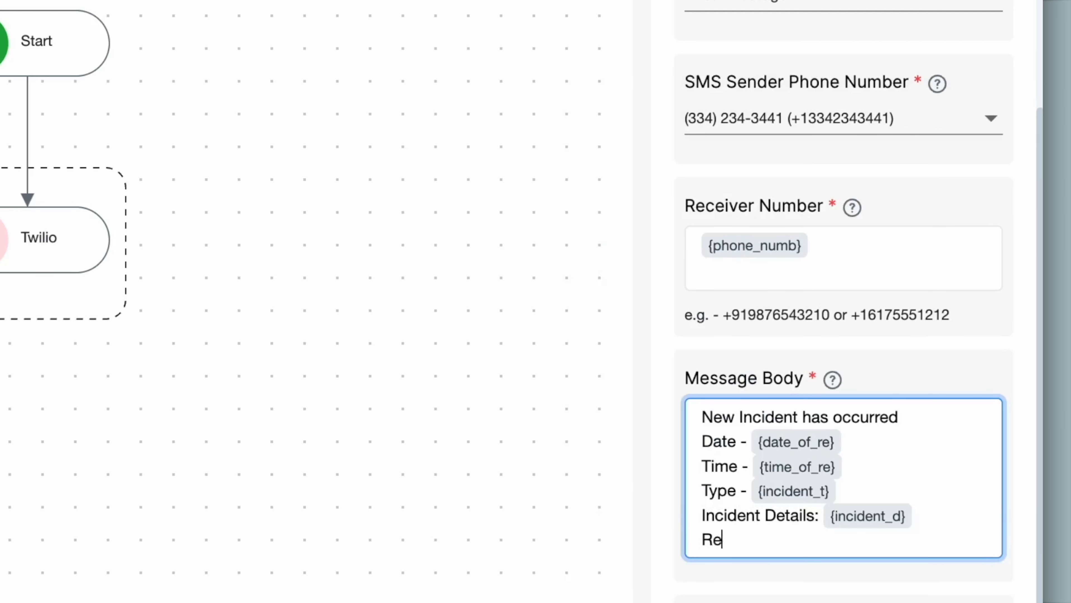
type("solution - @priori")
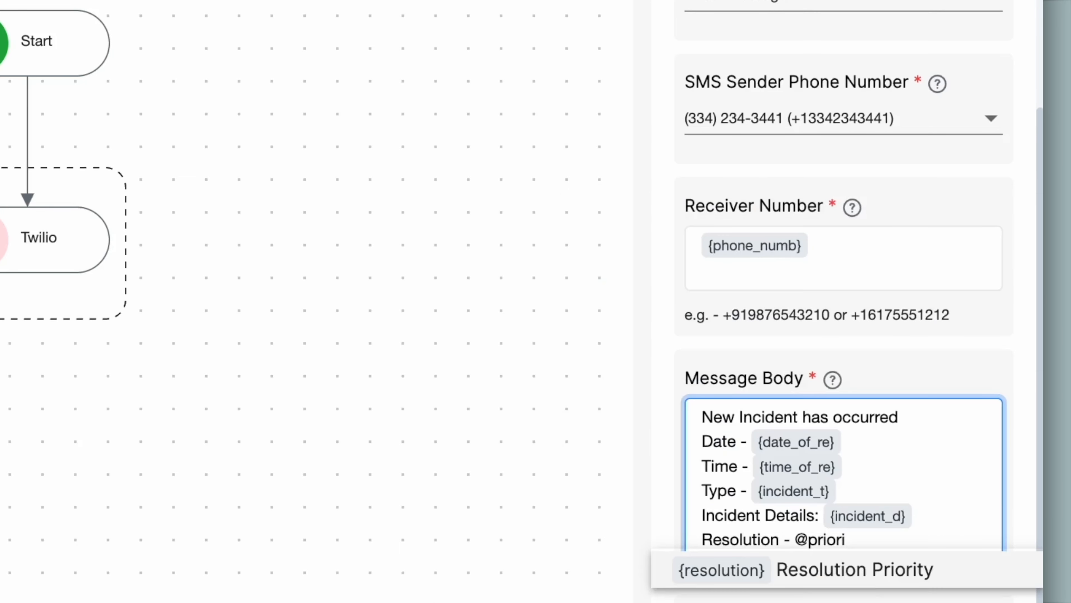
left_click(864, 569)
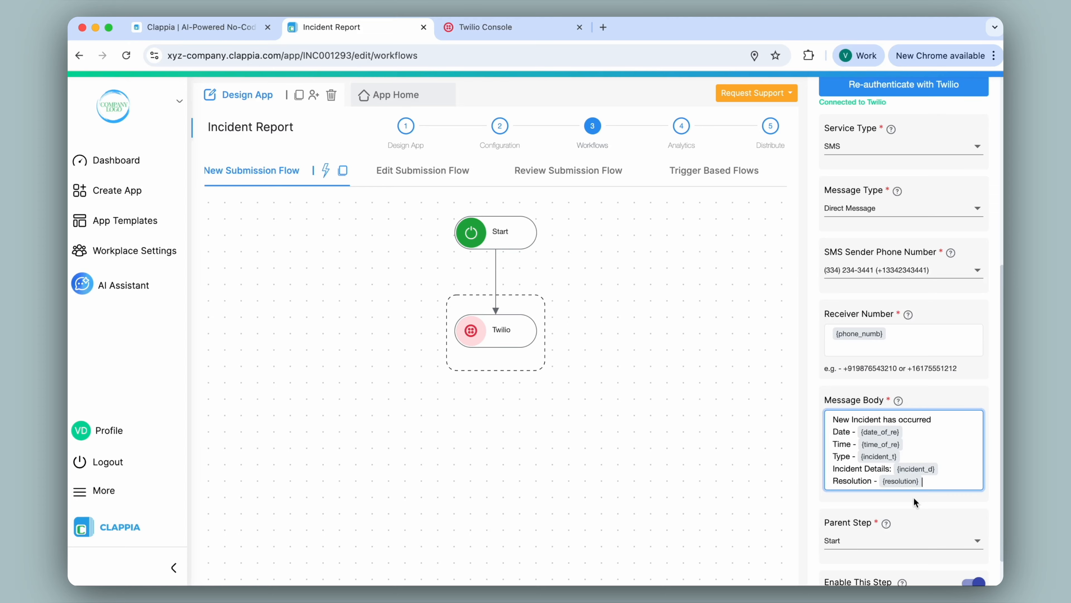
scroll(914, 497, "down", 3)
left_click(907, 565)
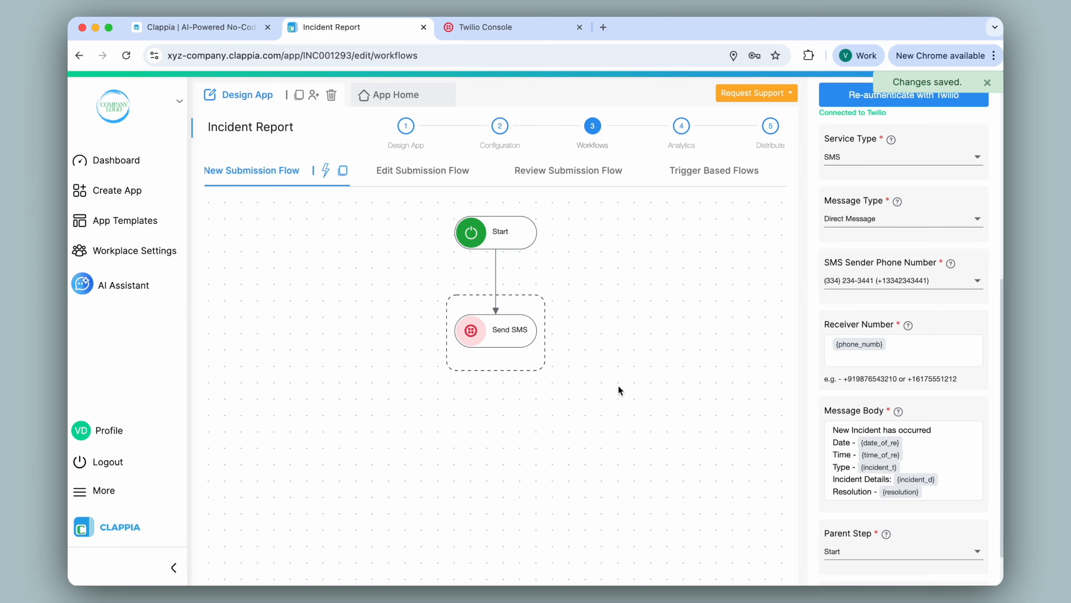
In the app's form, answer Yes to New Incident, fill in today's date and the current time, and enter Site A as the site name.
left_click(405, 95)
left_click(254, 217)
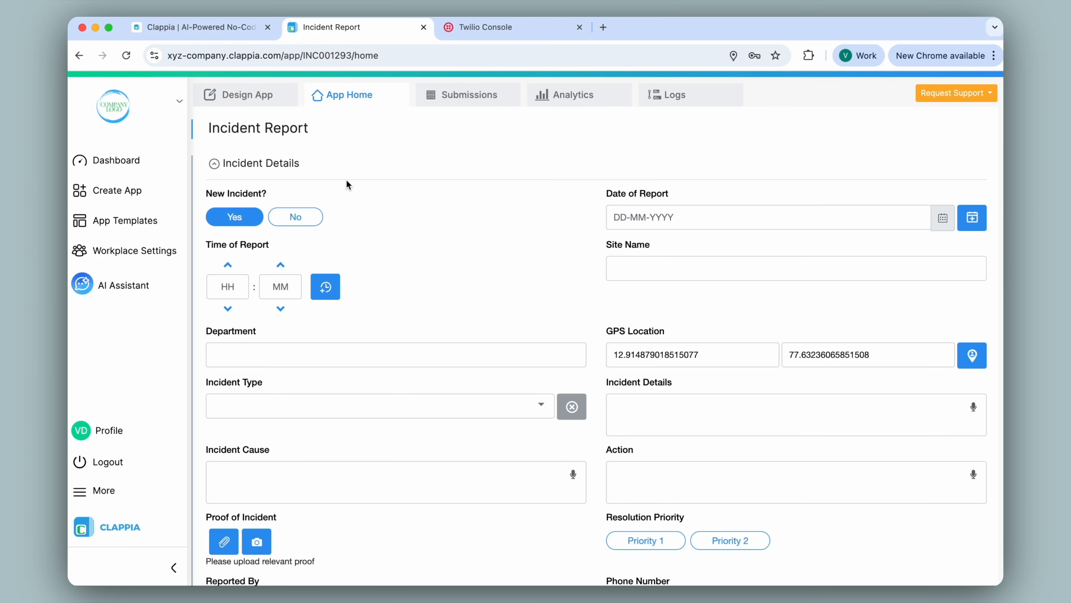
left_click(974, 215)
left_click(329, 291)
left_click(692, 269)
type("Site A")
Set the Department to Engg and the Incident Type to Workplace incident.
left_click(380, 354)
type("Engg")
left_click(425, 411)
left_click(425, 438)
Enter the incident details "Power failure in main distribution panel caused multiple servers to shut down. Immediate intervention required to prevent data loss.".
left_click(814, 423)
type("Power failure in main distribution panel caused multiple servers to shut down. Immediate intervention required to prevent data loss.")
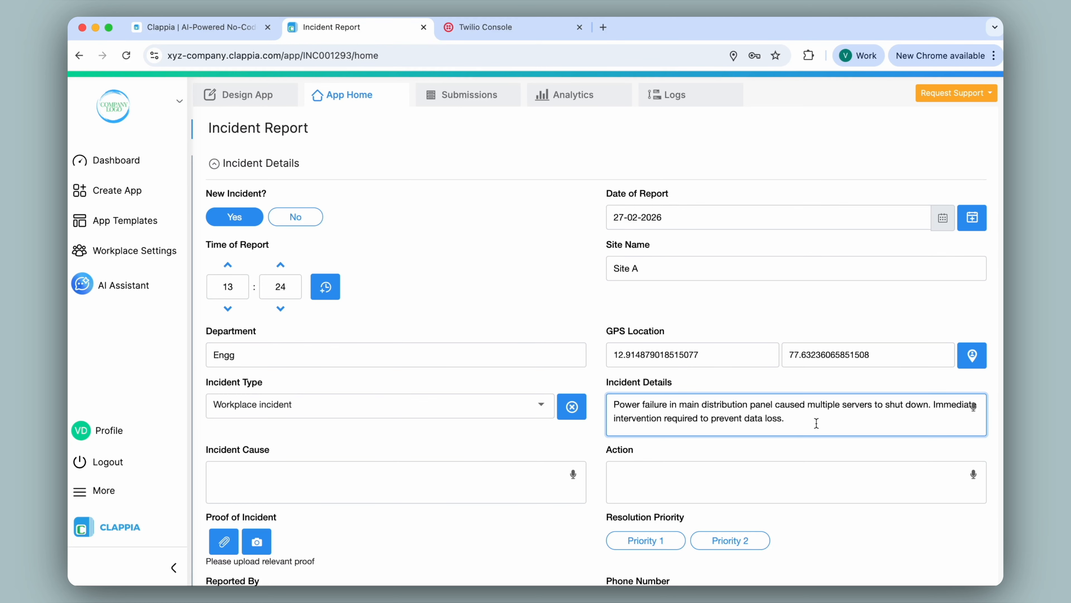
Set the Resolution Priority to Priority 1 and submit the incident report.
left_click(644, 540)
scroll(624, 515, "down", 3)
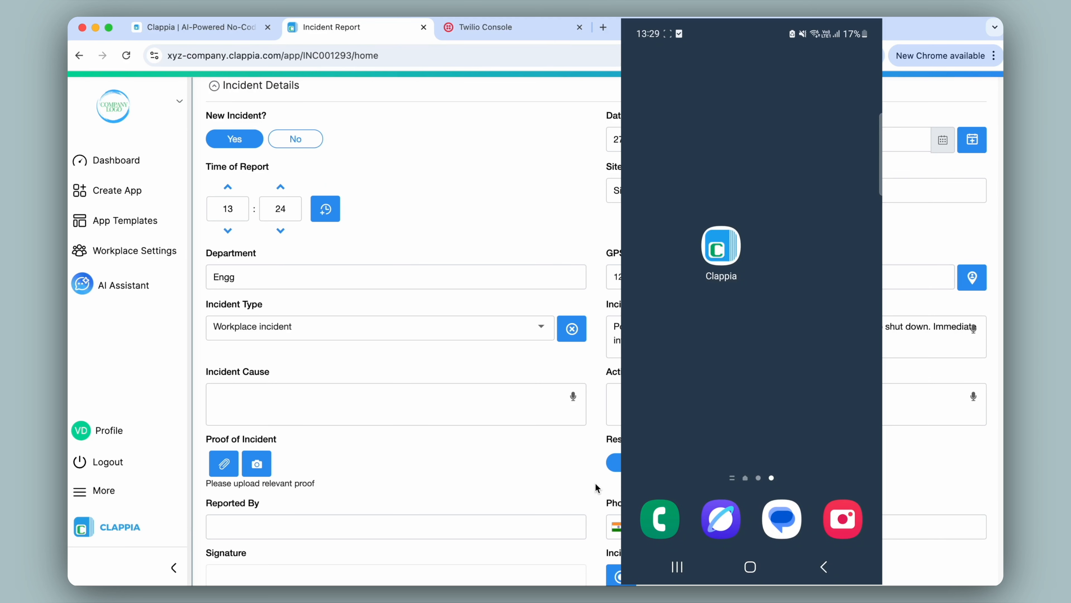
scroll(595, 485, "down", 5)
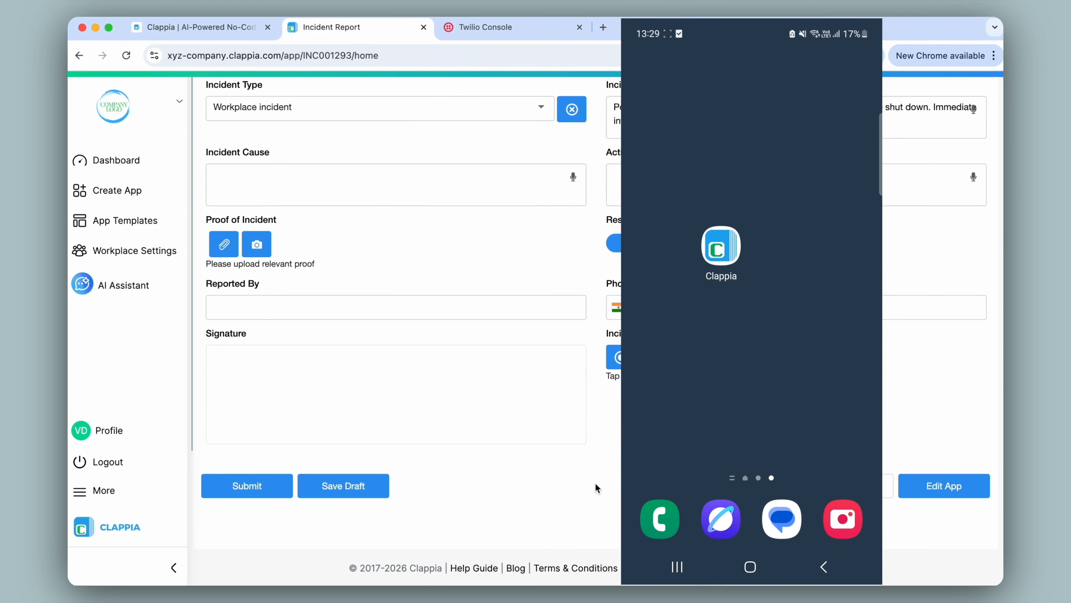
left_click(239, 486)
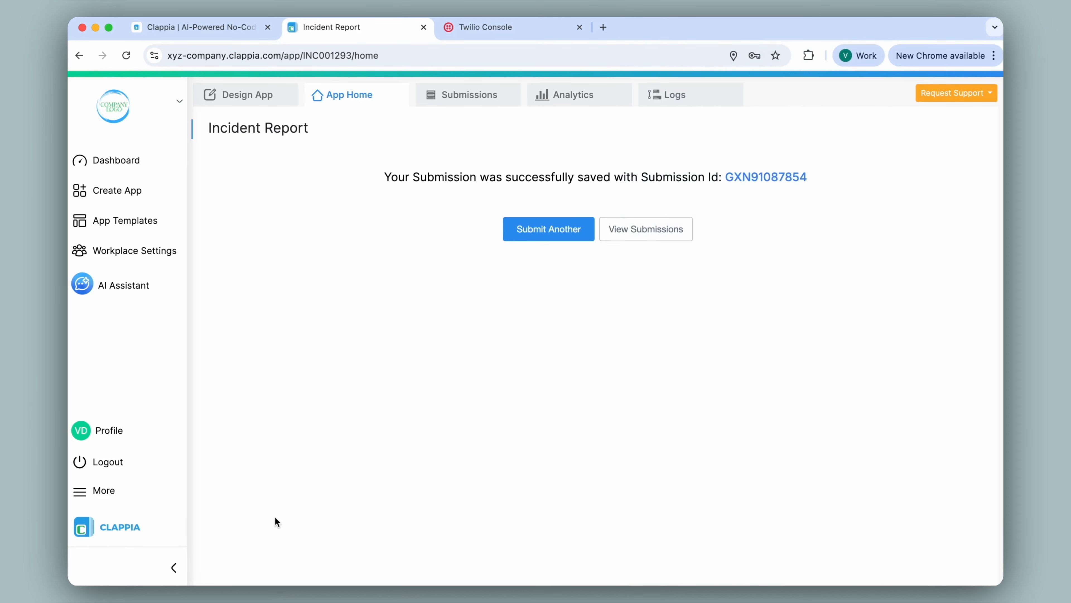
Reopen the Send SMS step in the app's New Submission workflow, enter the API Key Secret and authenticate with Twilio.
left_click(252, 103)
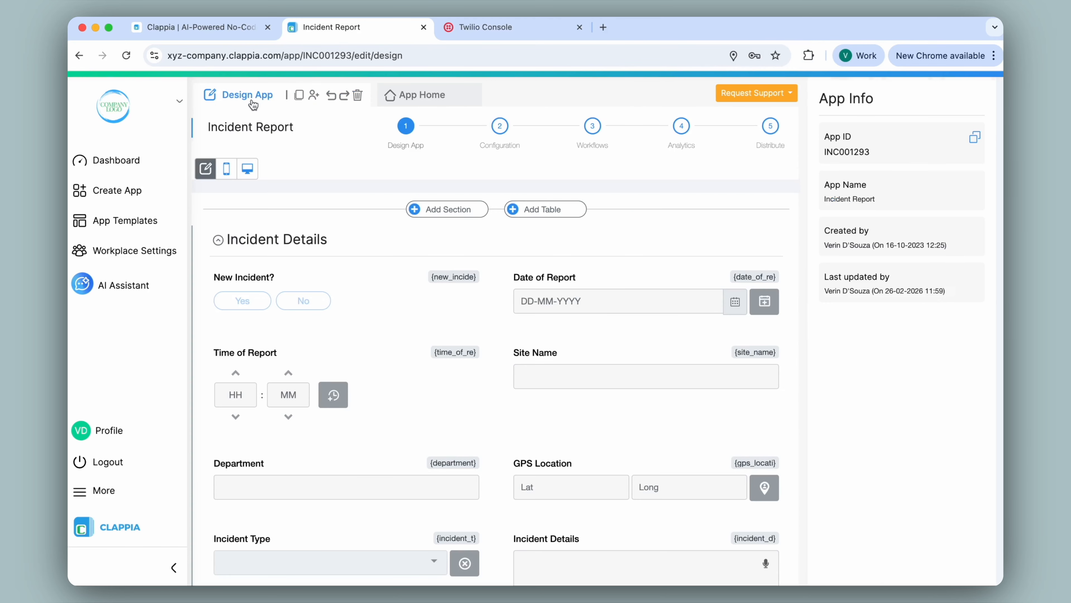
left_click(592, 134)
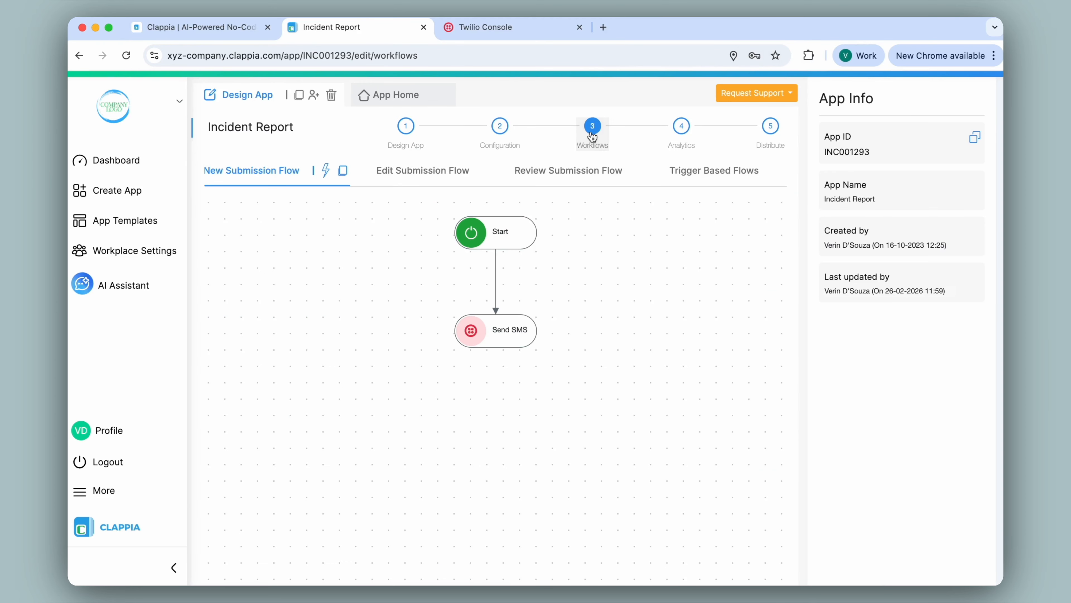
left_click(507, 330)
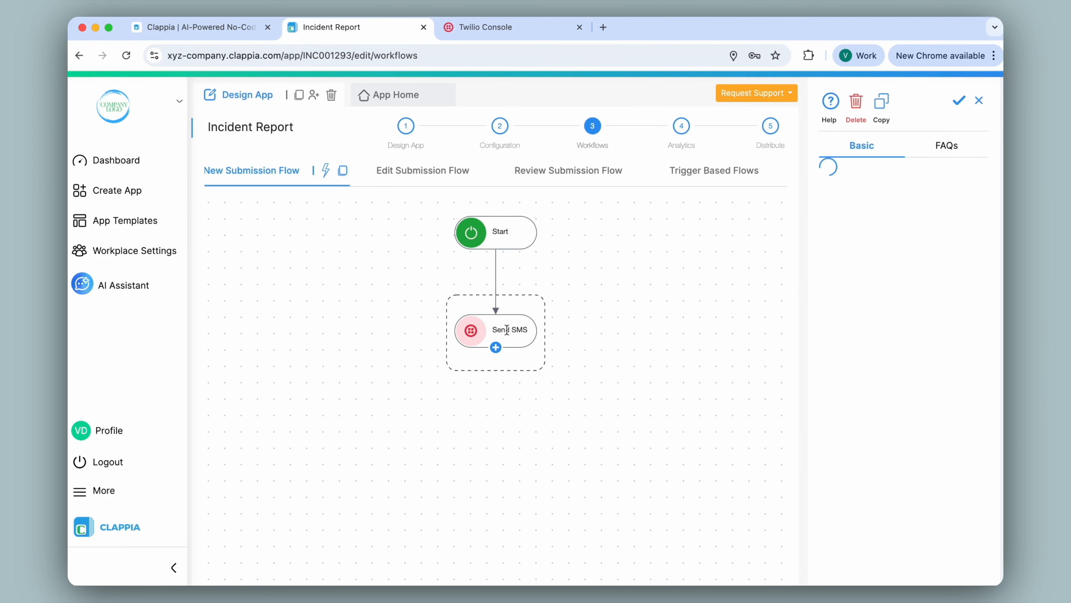
left_click(952, 435)
key("super+v")
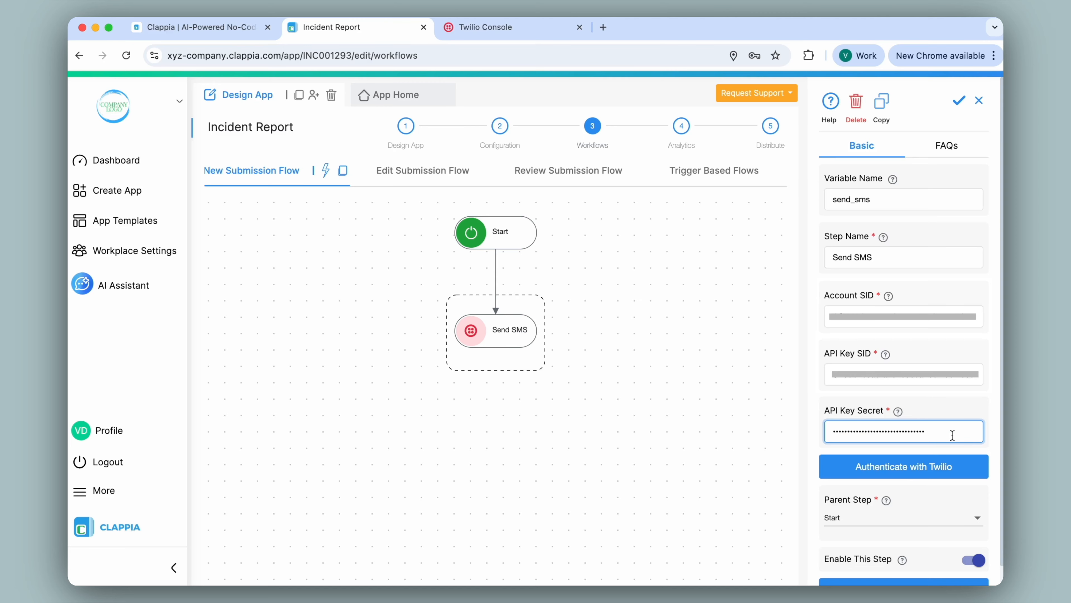
left_click(900, 473)
scroll(901, 474, "down", 5)
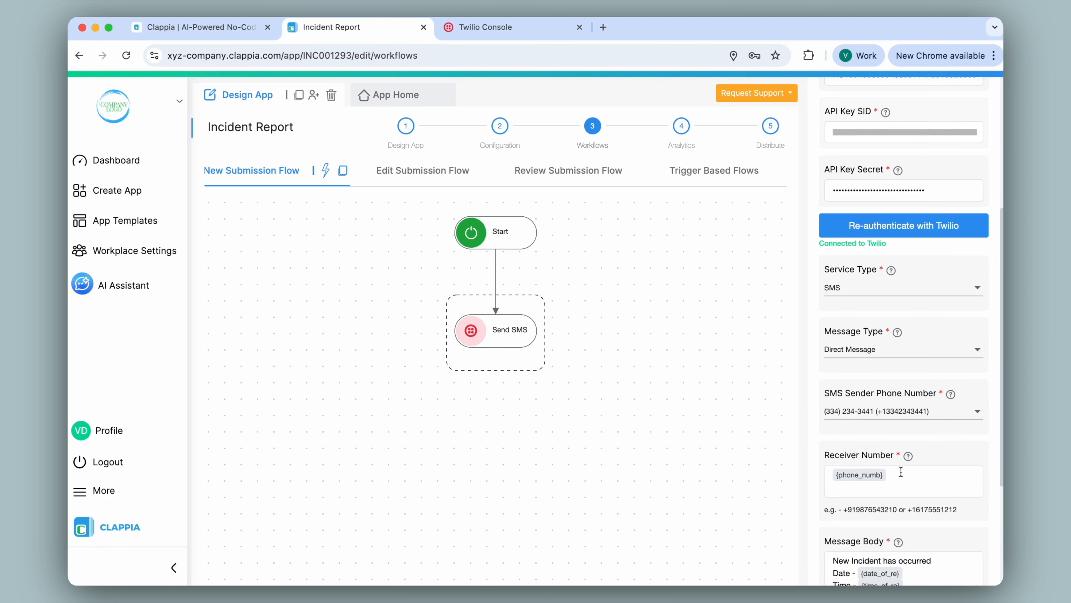
Set the Message Type to Template Message and choose the utilitye_2 template.
left_click(842, 356)
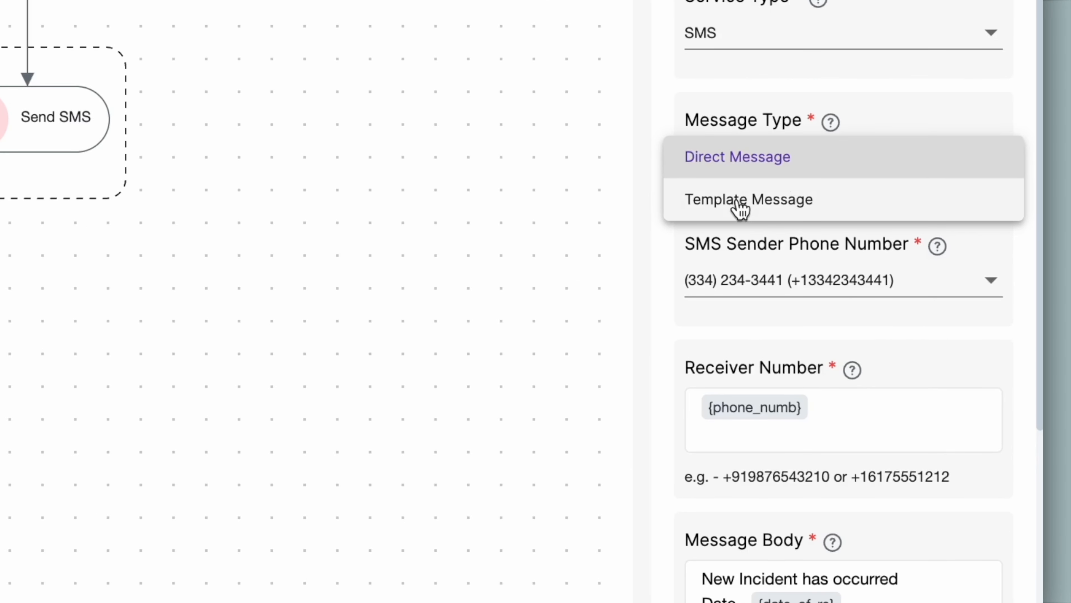
left_click(740, 203)
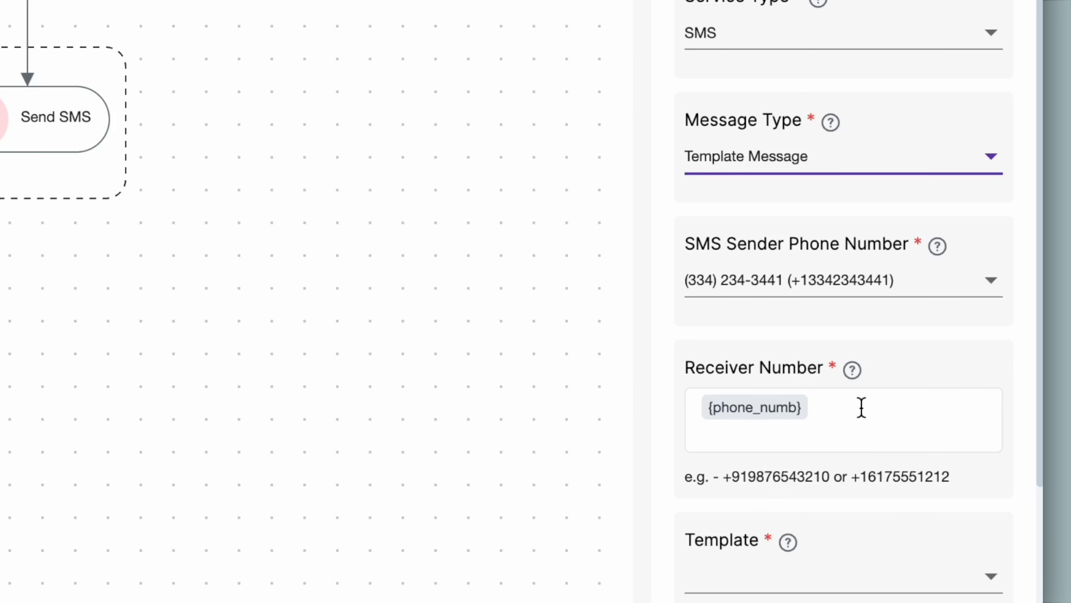
scroll(862, 407, "down", 5)
left_click(866, 384)
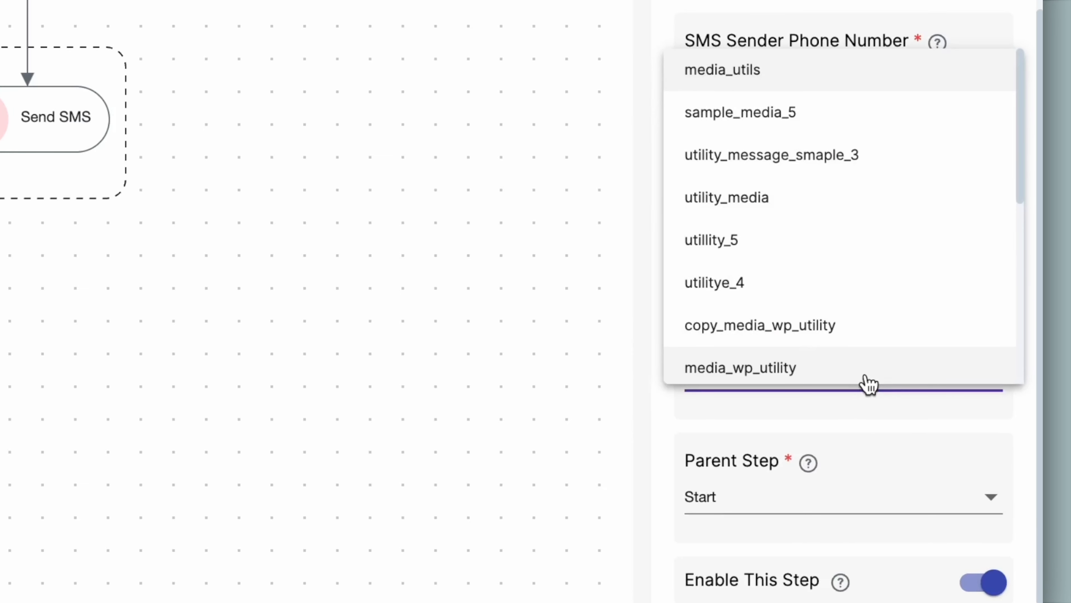
scroll(849, 270, "down", 4)
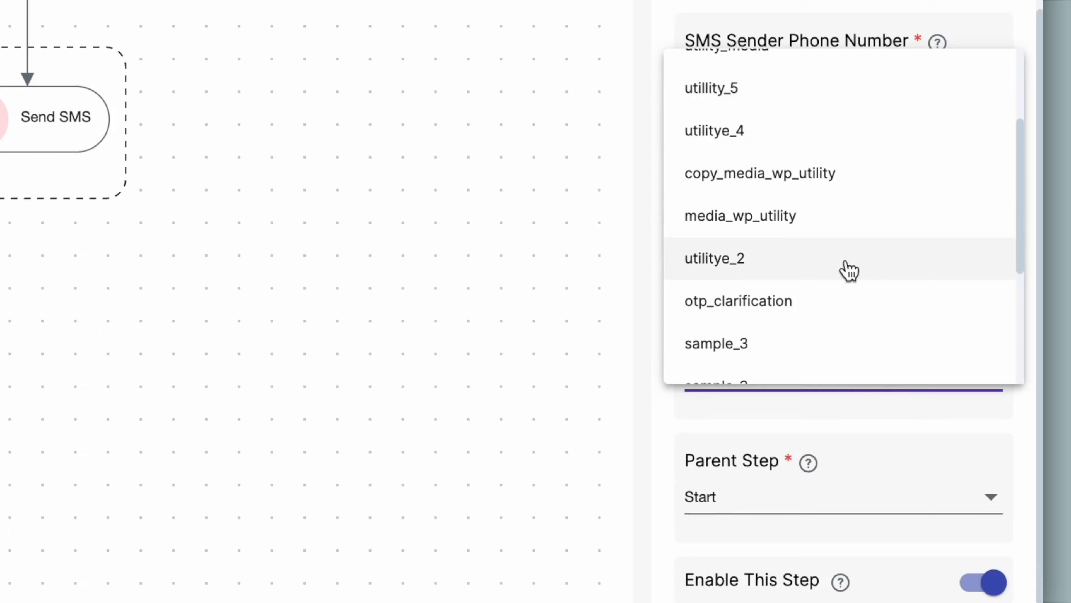
left_click(848, 267)
Map template variable 1 to Reported By {reported_b} and variable 2 to Date of Report {date_of_re}.
scroll(848, 268, "down", 8)
left_click(844, 258)
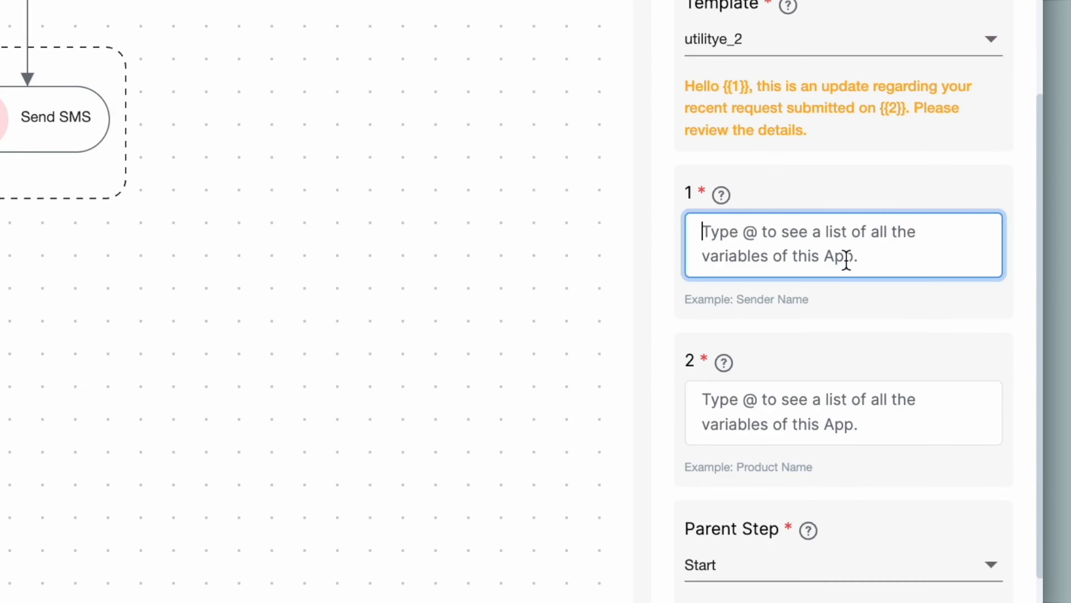
type("@repo")
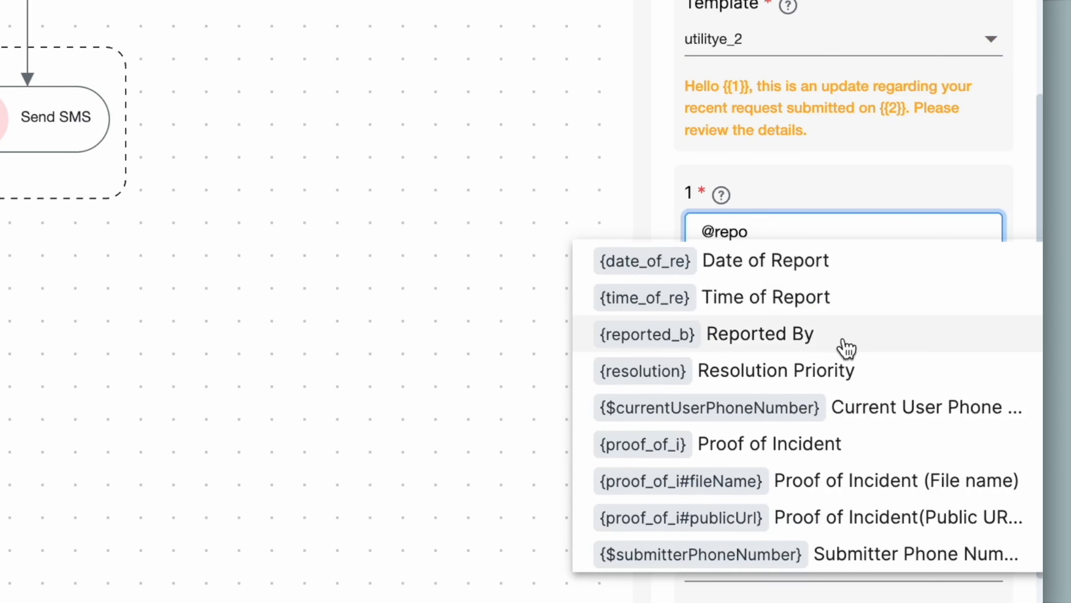
left_click(842, 337)
scroll(848, 348, "down", 1)
left_click(842, 347)
type("@")
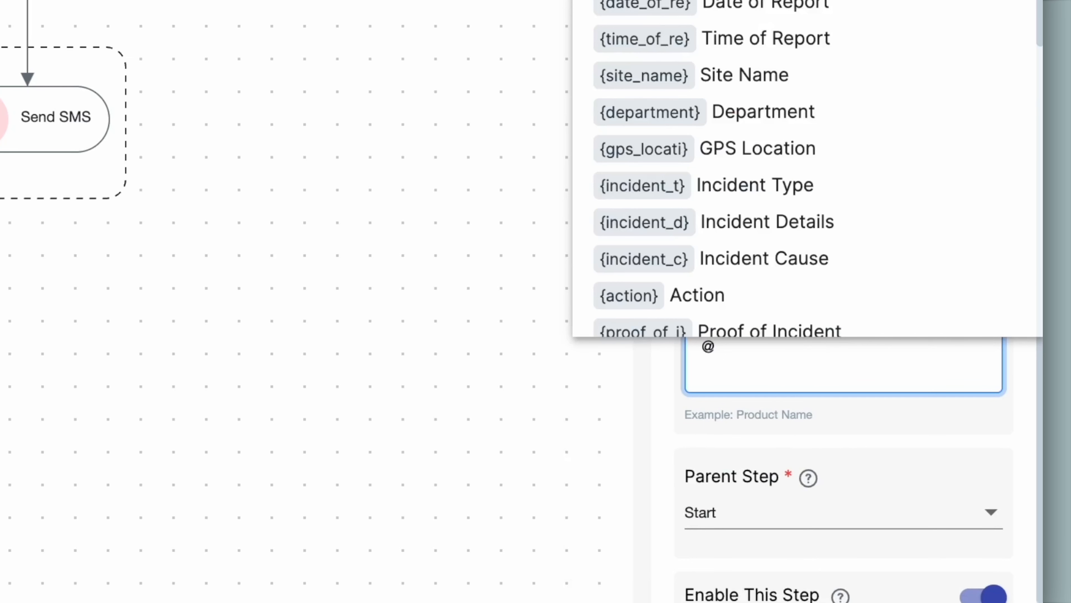
type("dateof")
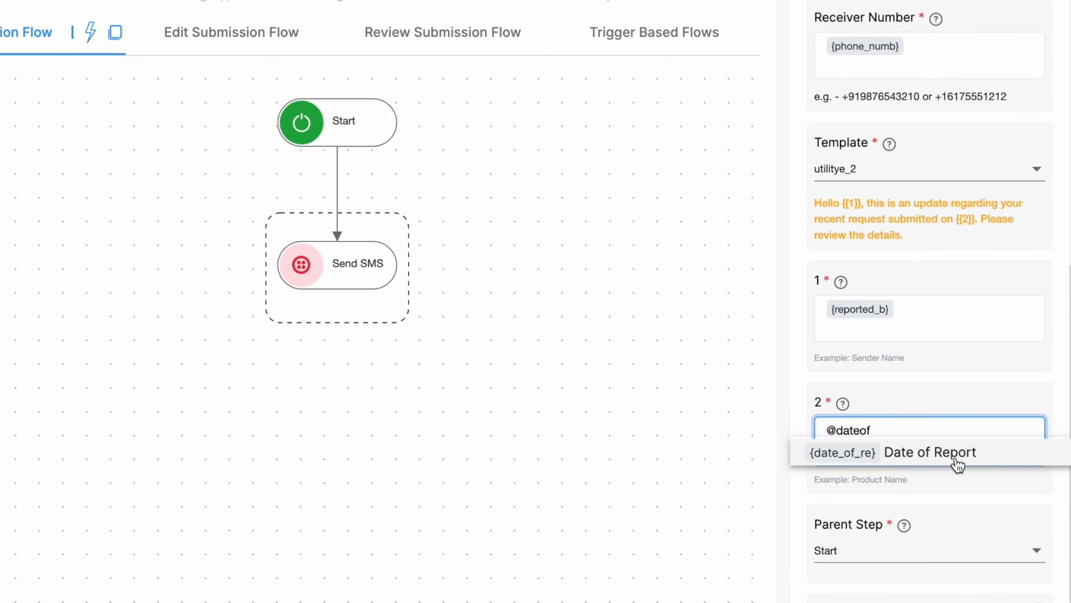
left_click(954, 460)
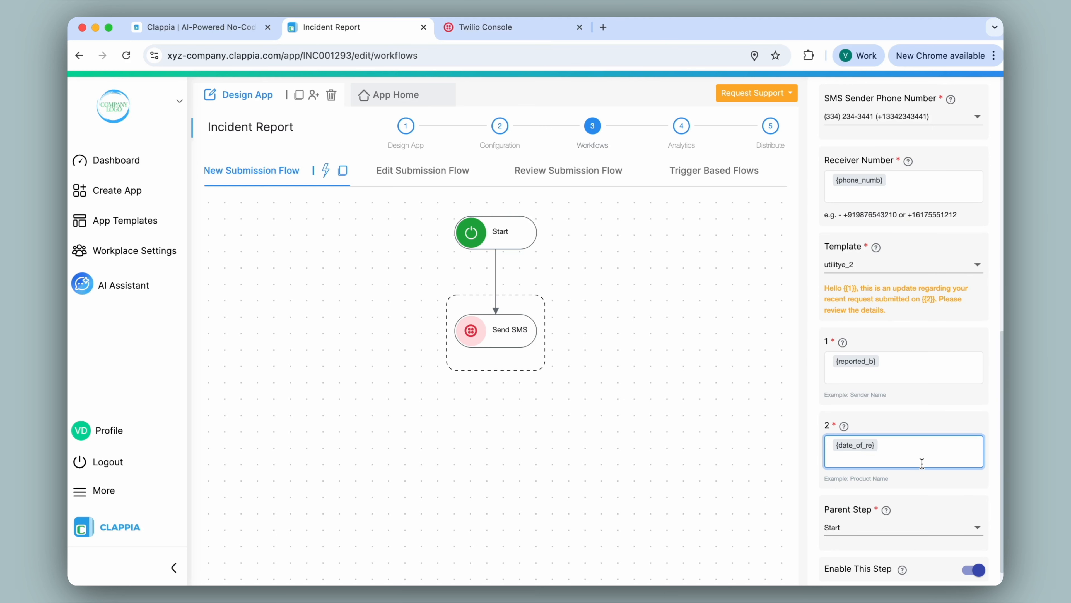
Switch the message template to copy_media_wp_utility.
left_click(876, 266)
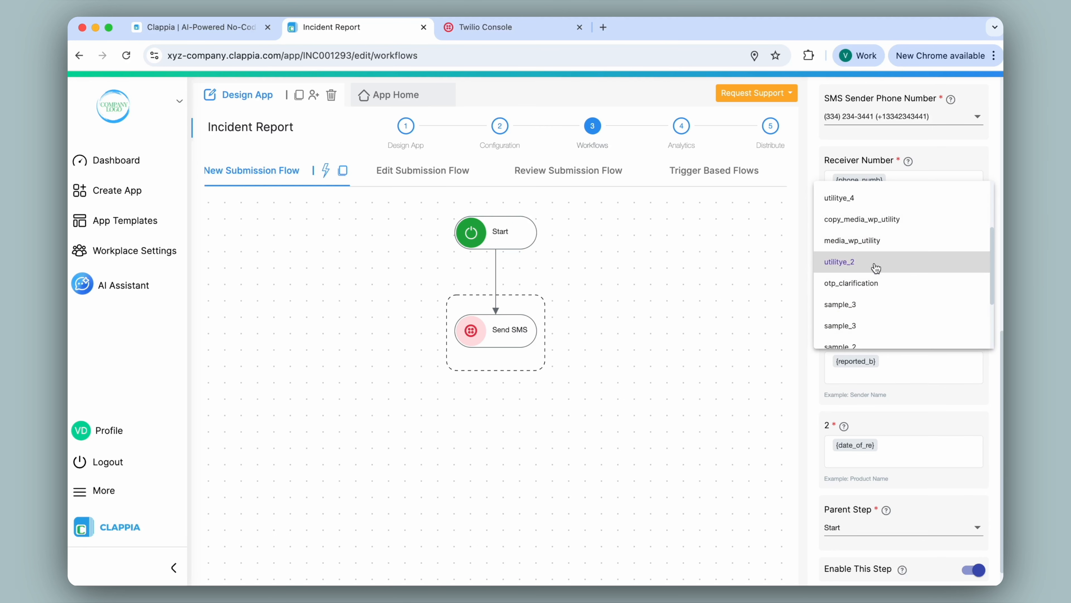
scroll(877, 268, "up", 2)
scroll(877, 268, "up", 2)
scroll(886, 270, "down", 3)
left_click(888, 271)
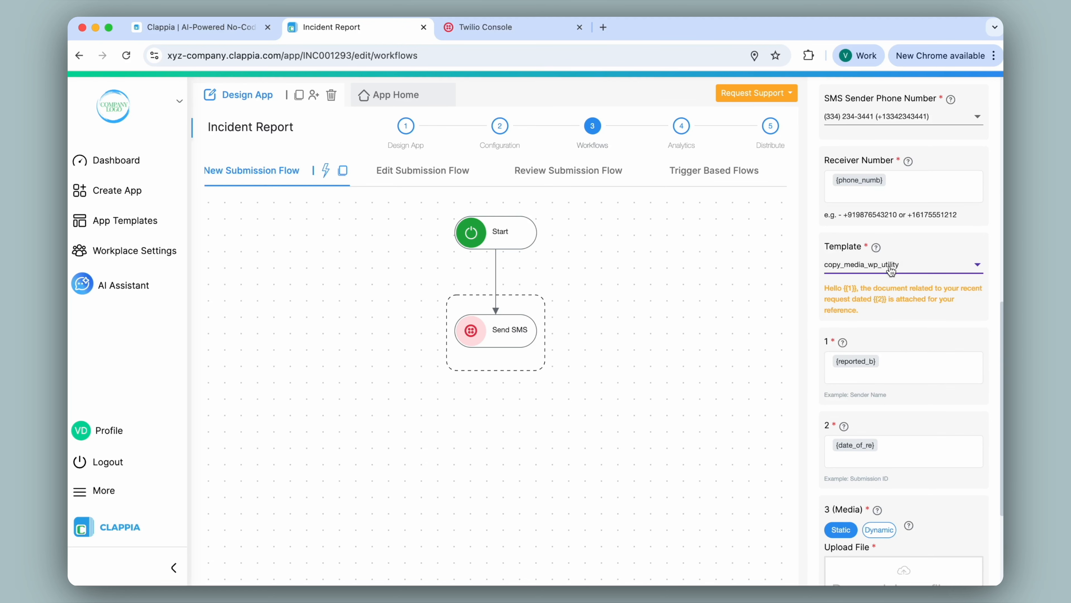
left_click(907, 364)
left_click(904, 422)
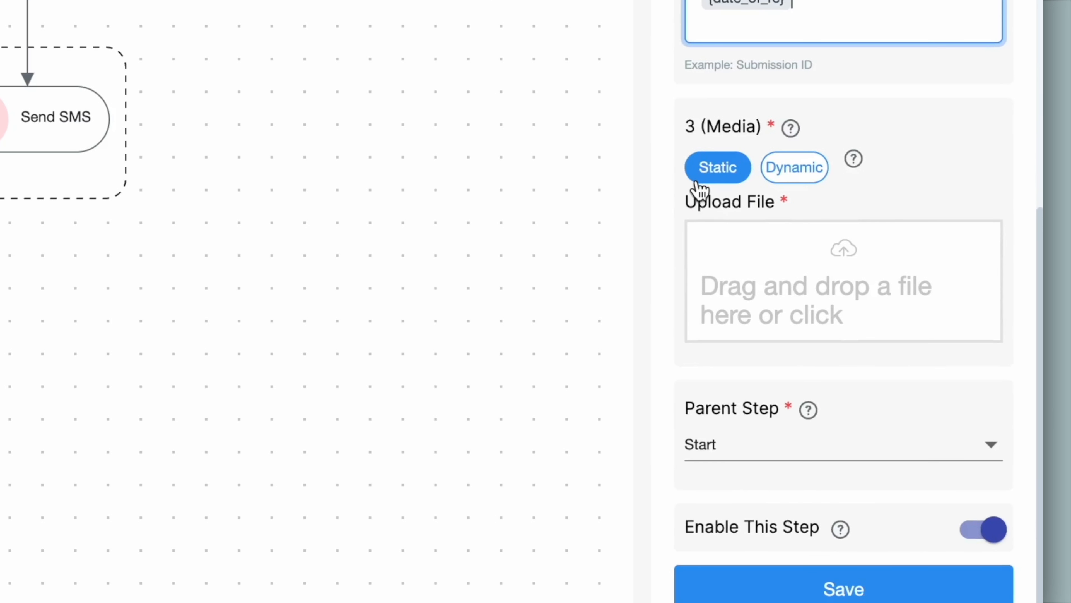
Make the template's media Dynamic, taken from Proof of Incident {proof_of_i}, and keep Start as the parent step.
left_click(806, 174)
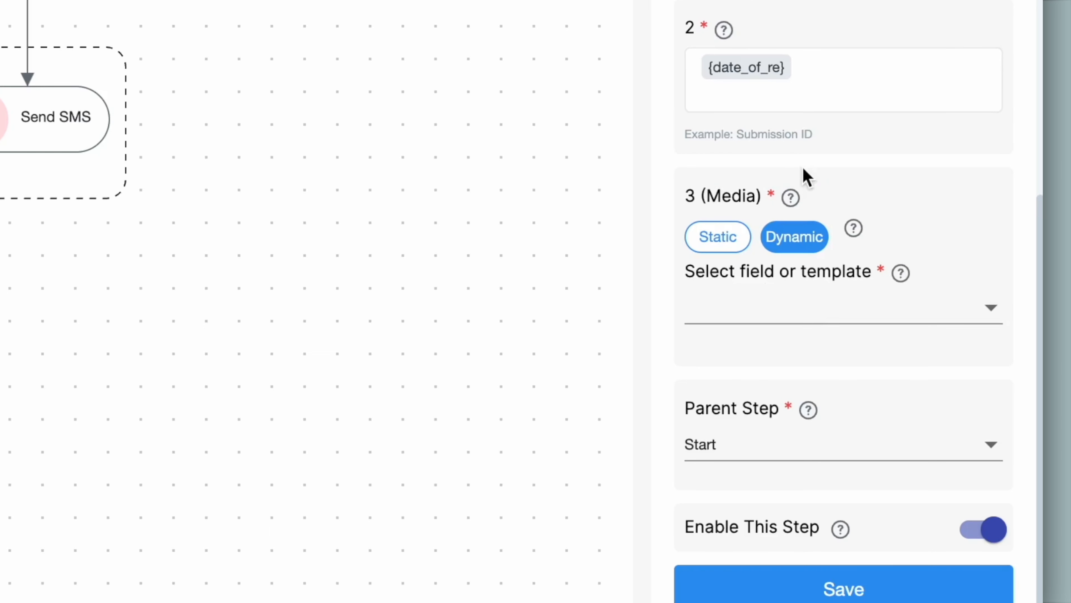
left_click(811, 323)
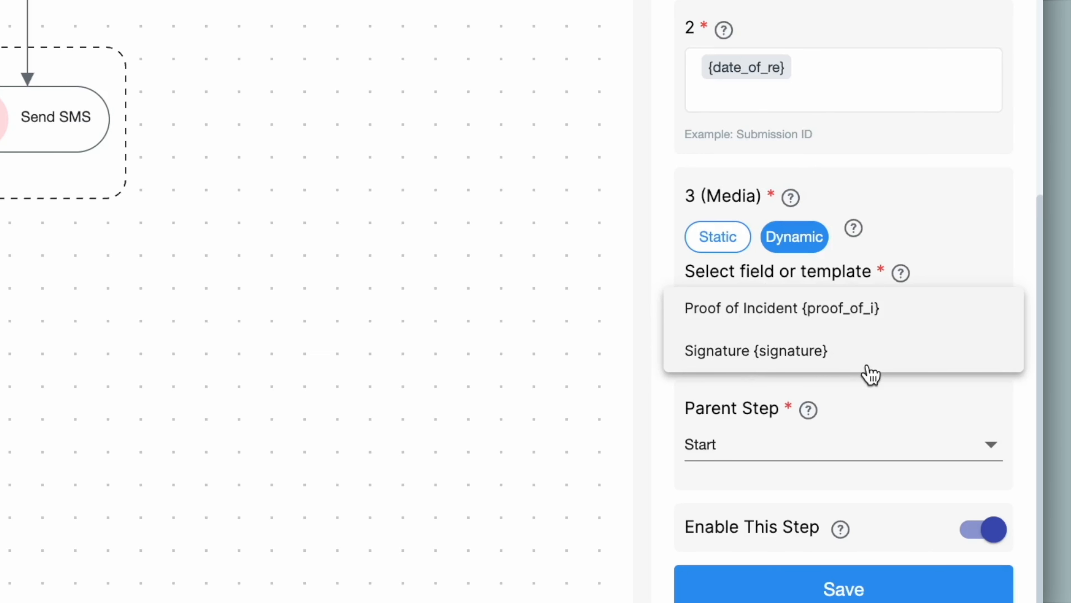
left_click(909, 311)
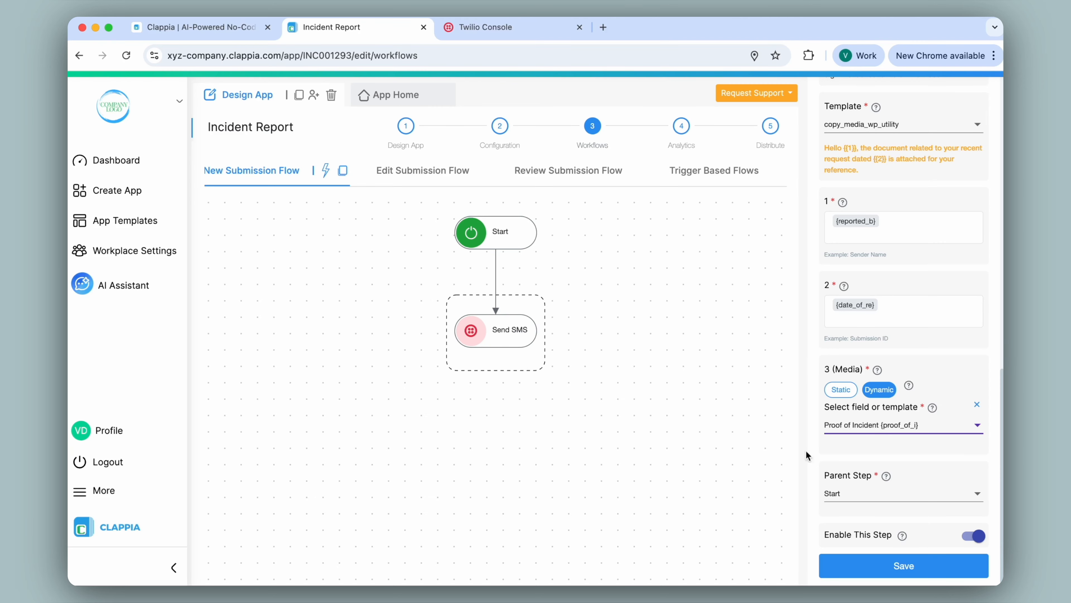
left_click(873, 502)
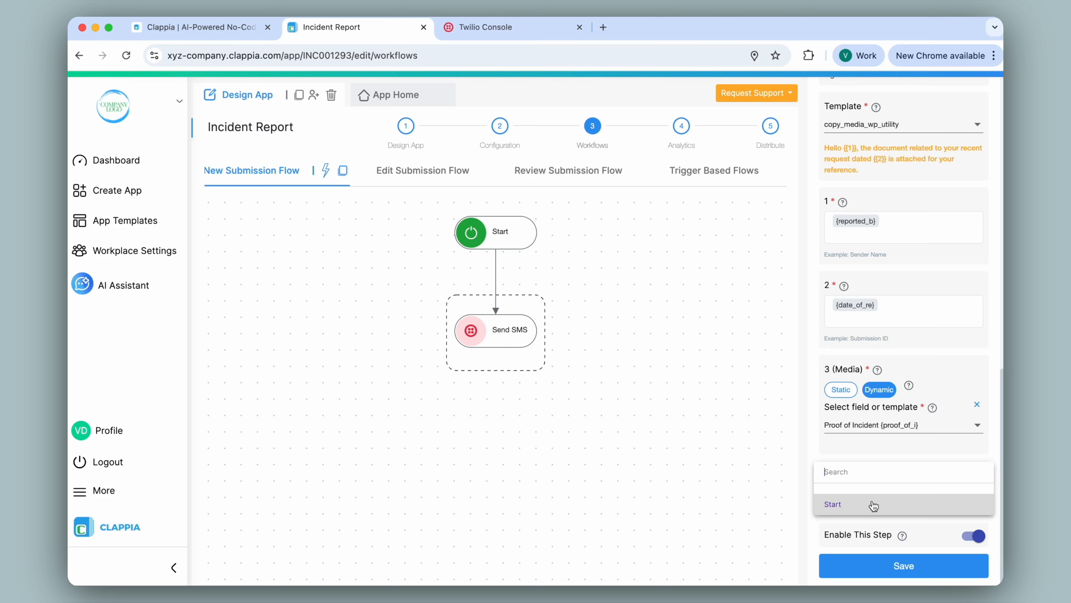
left_click(873, 504)
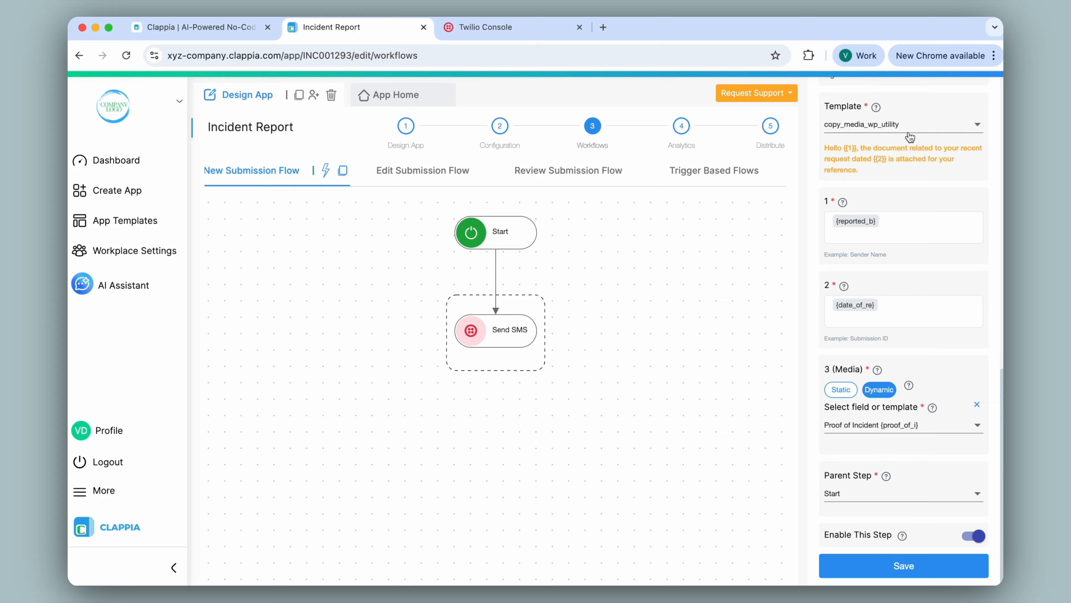
Change the template to media_wp_utility, use Incident Report as the dynamic media source, and save the workflow step.
left_click(931, 430)
left_click(928, 430)
left_click(915, 126)
left_click(902, 144)
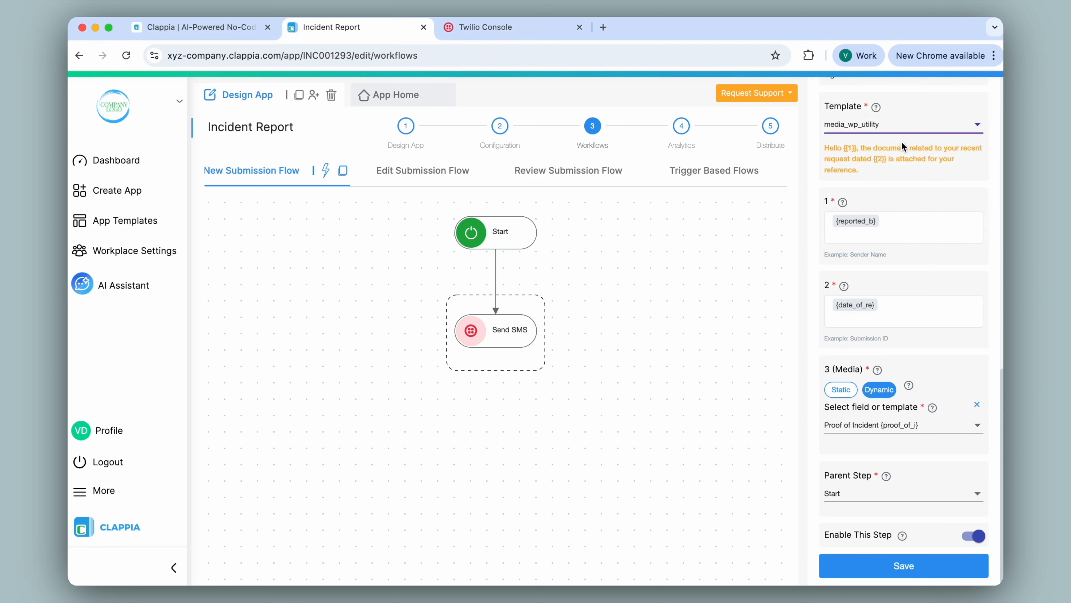
left_click(913, 429)
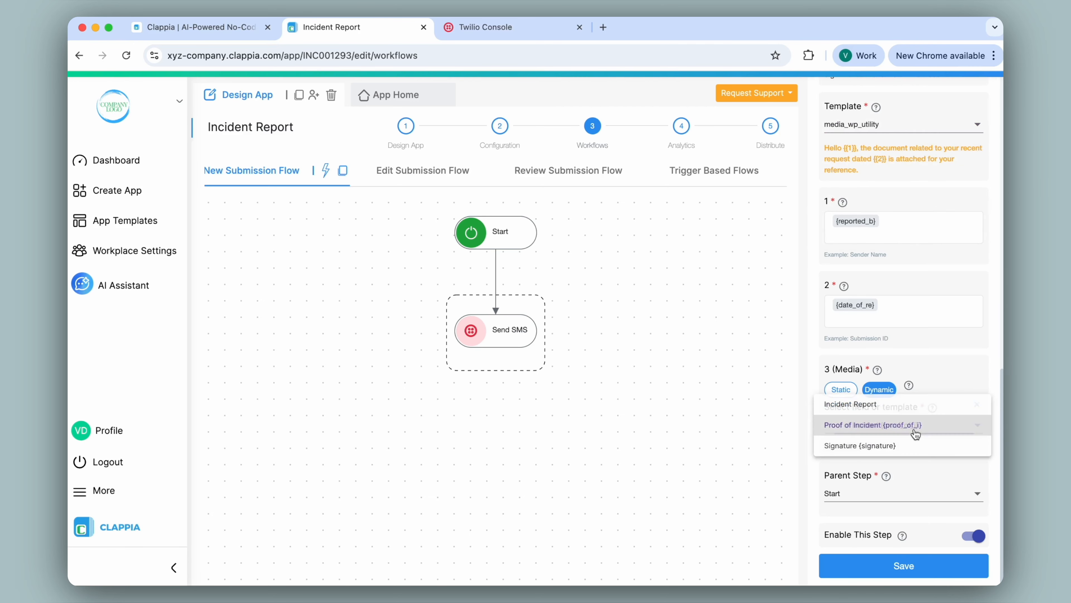
left_click(921, 407)
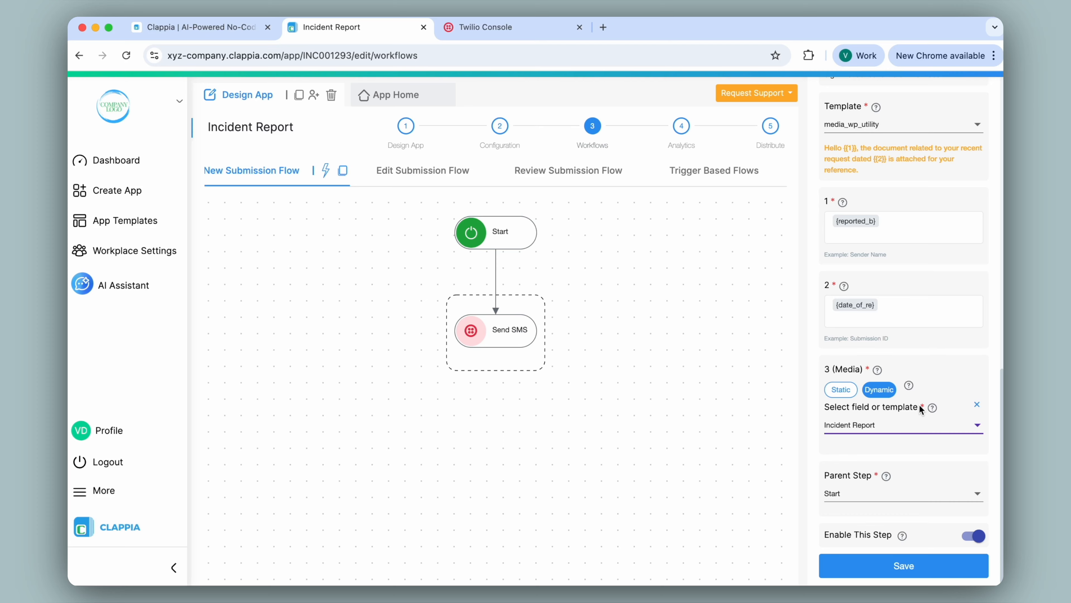
left_click(914, 575)
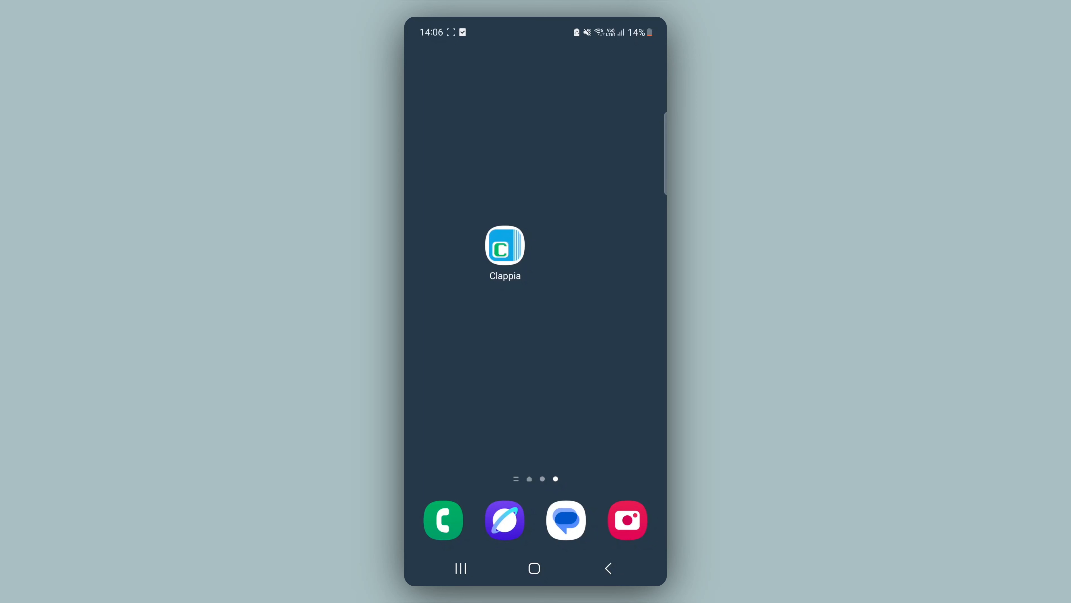
In the Clappia mobile app, open Incident Report, answer Yes to New Incident, and fill in today's date and the current time.
left_click(505, 245)
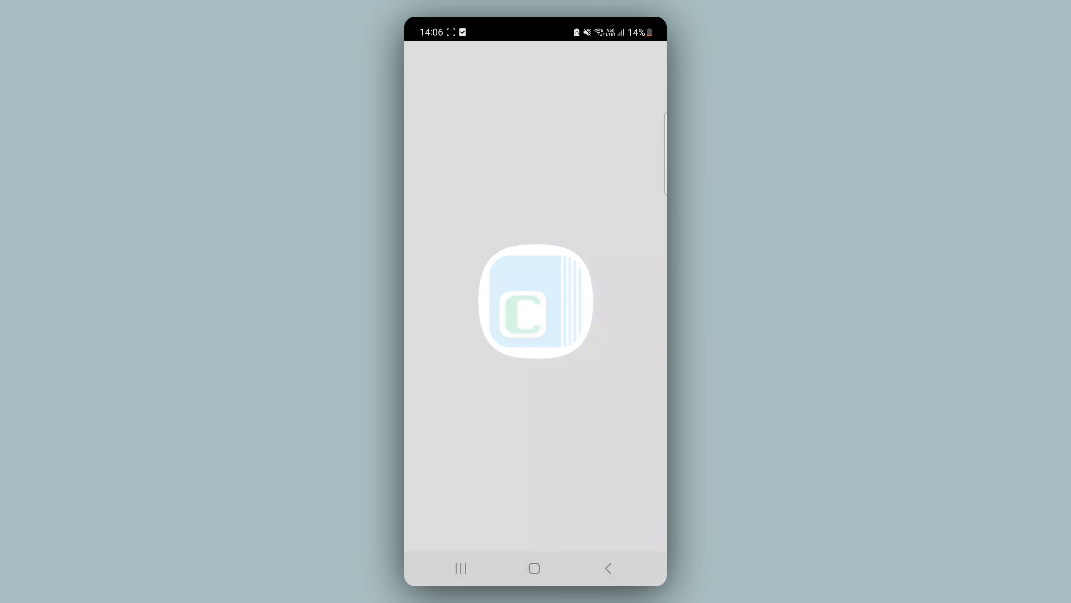
left_click_drag(651, 407, 651, 122)
left_click(614, 435)
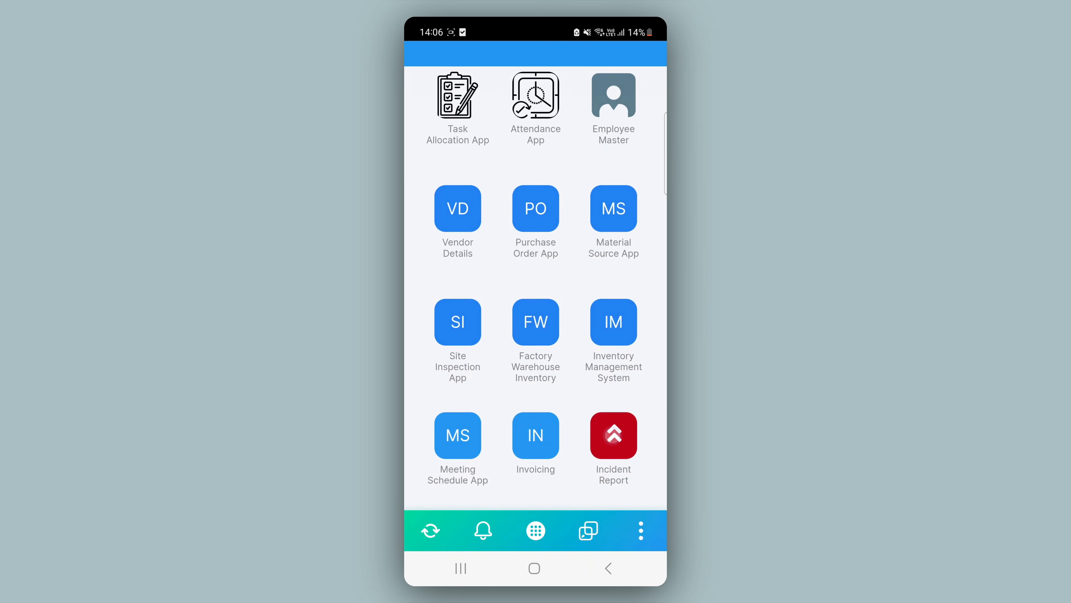
left_click(461, 225)
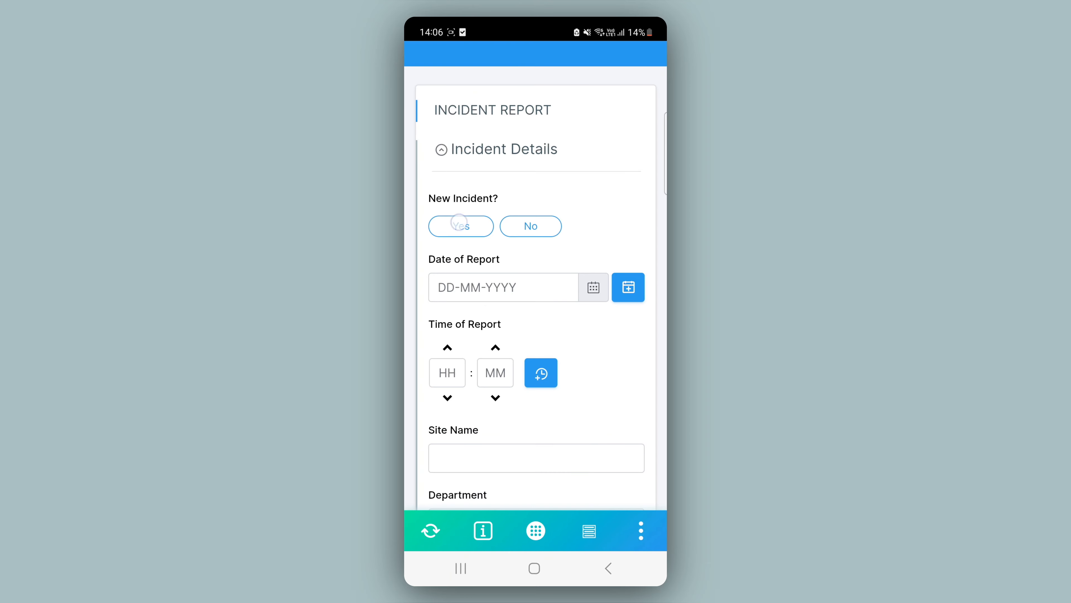
left_click(541, 372)
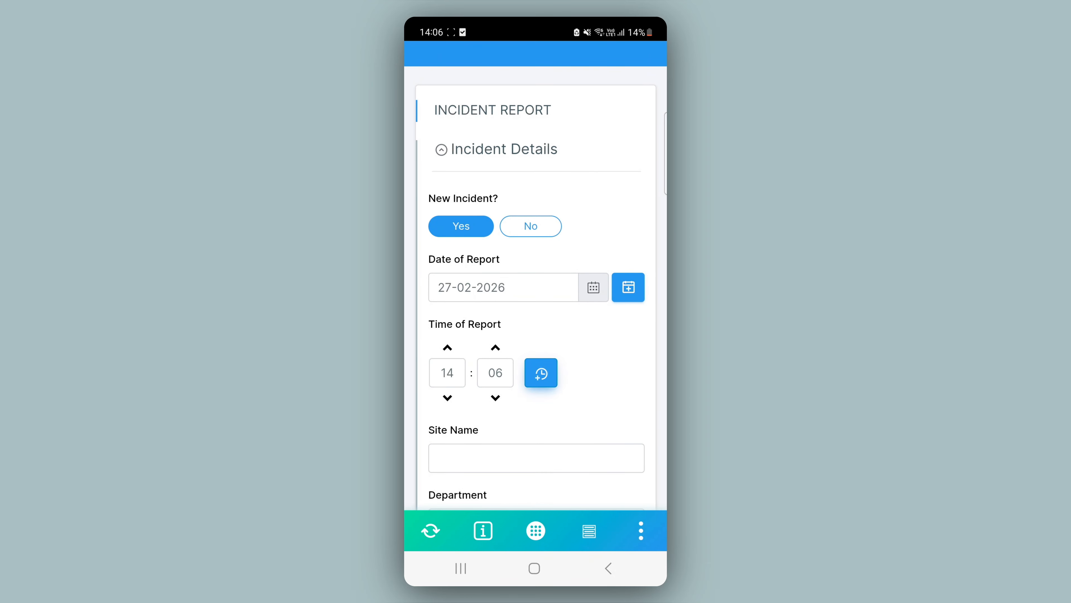
Enter Site A as the Site Name and Engg as the Department.
left_click_drag(636, 394, 637, 366)
left_click(537, 458)
type("Site A")
left_click(537, 322)
type("Engg")
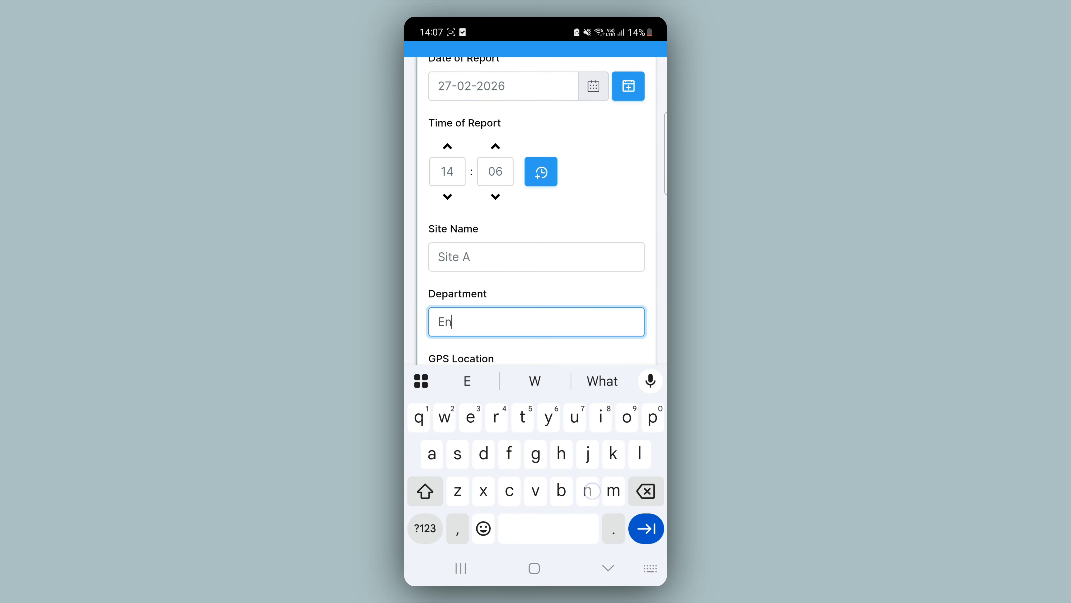
left_click(608, 568)
Complete the remaining incident details with Priority 1 selected, draw a signature, and submit the report.
left_click(628, 396)
left_click_drag(653, 416, 653, 196)
left_click(559, 232)
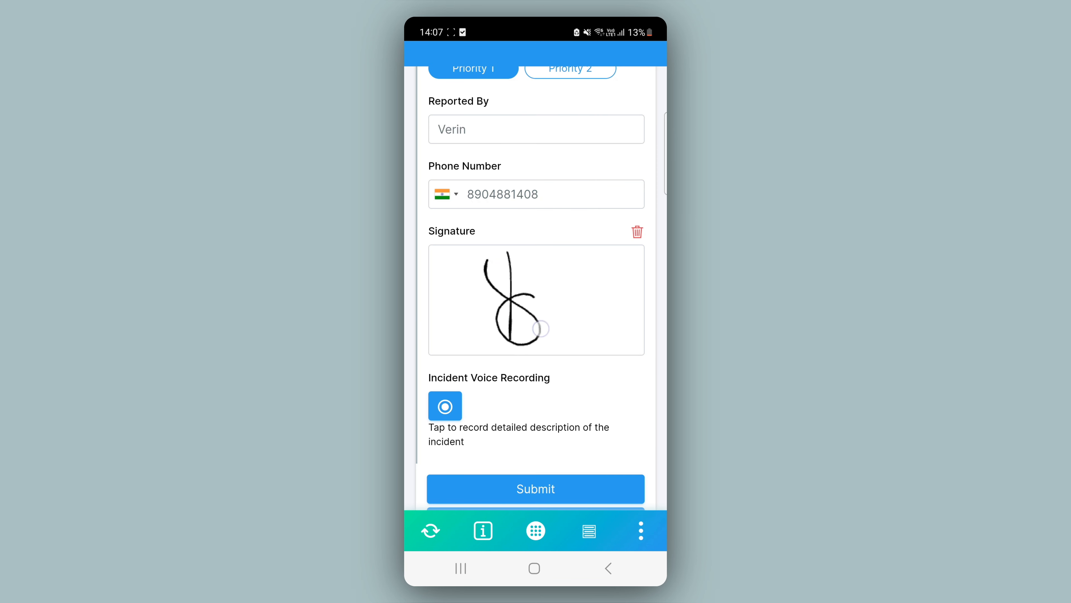
left_click_drag(527, 310, 616, 242)
left_click_drag(536, 423, 536, 278)
left_click(531, 343)
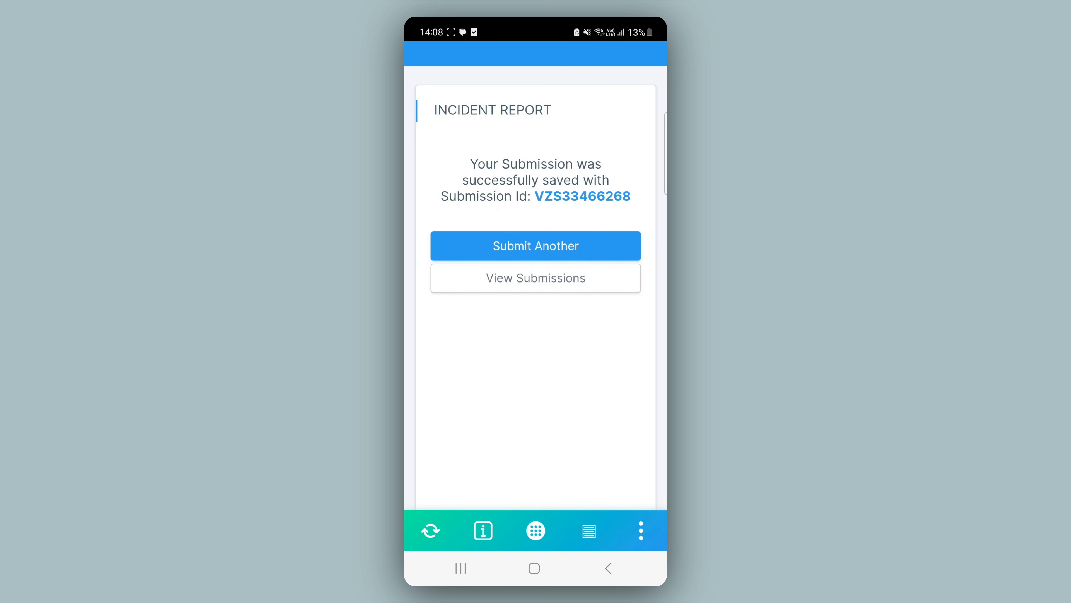
Open the message received on the phone from its notification and view the attached document.
left_click_drag(536, 19, 536, 295)
left_click(526, 227)
left_click(490, 462)
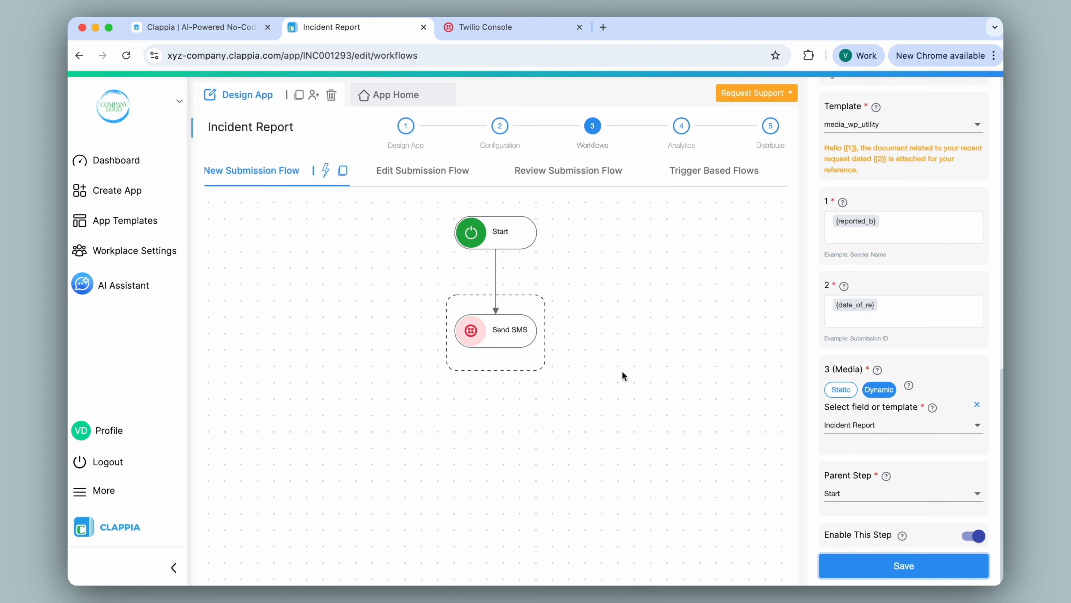
In the web app's configuration, view the Incident Report print template under Print Settings, and close it.
left_click(500, 125)
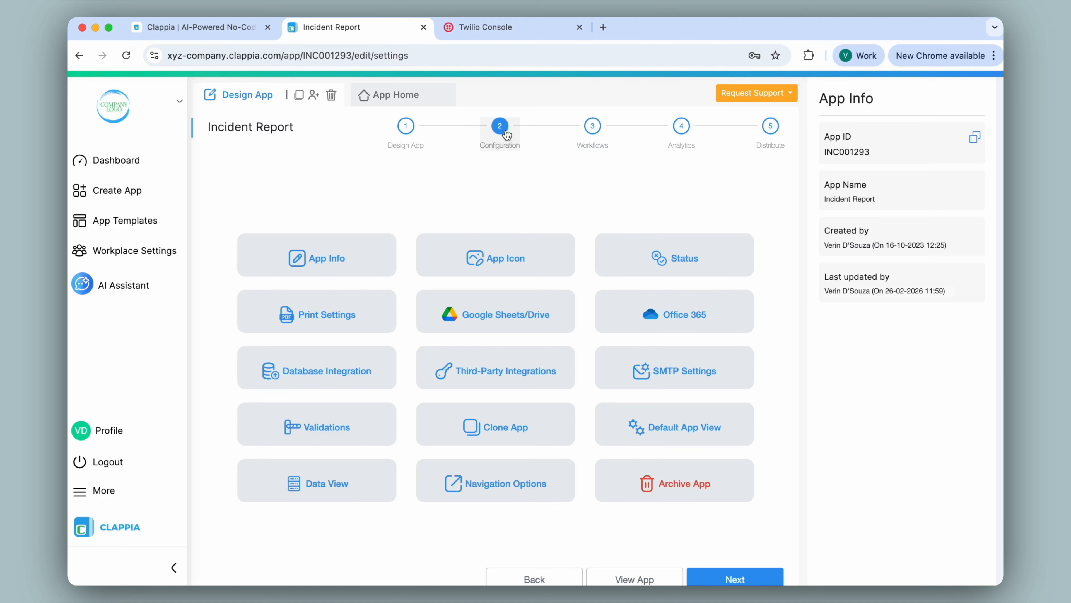
left_click(337, 320)
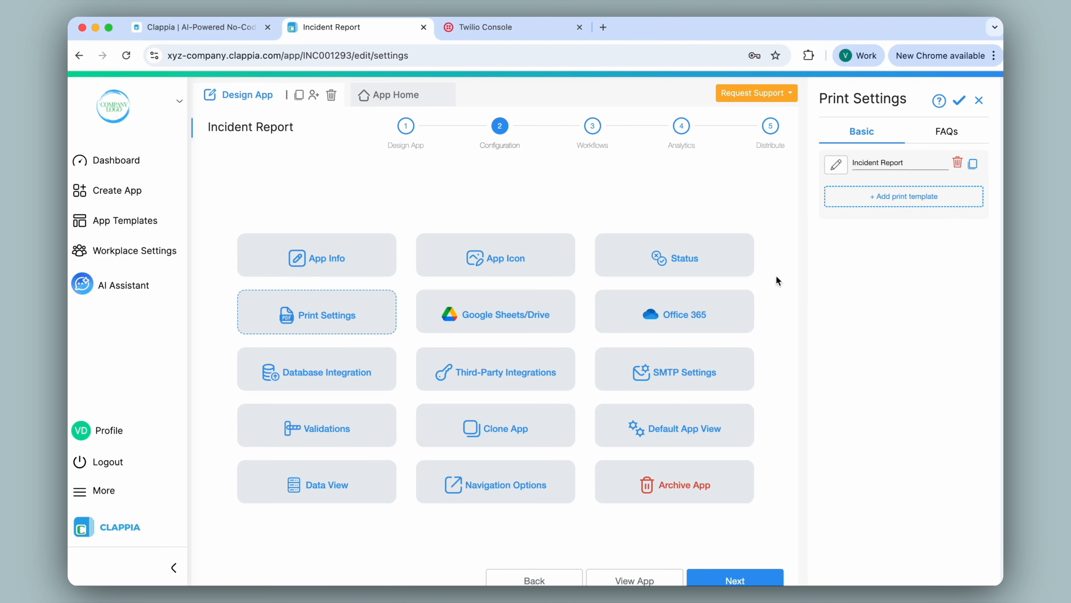
left_click(840, 164)
left_click(780, 104)
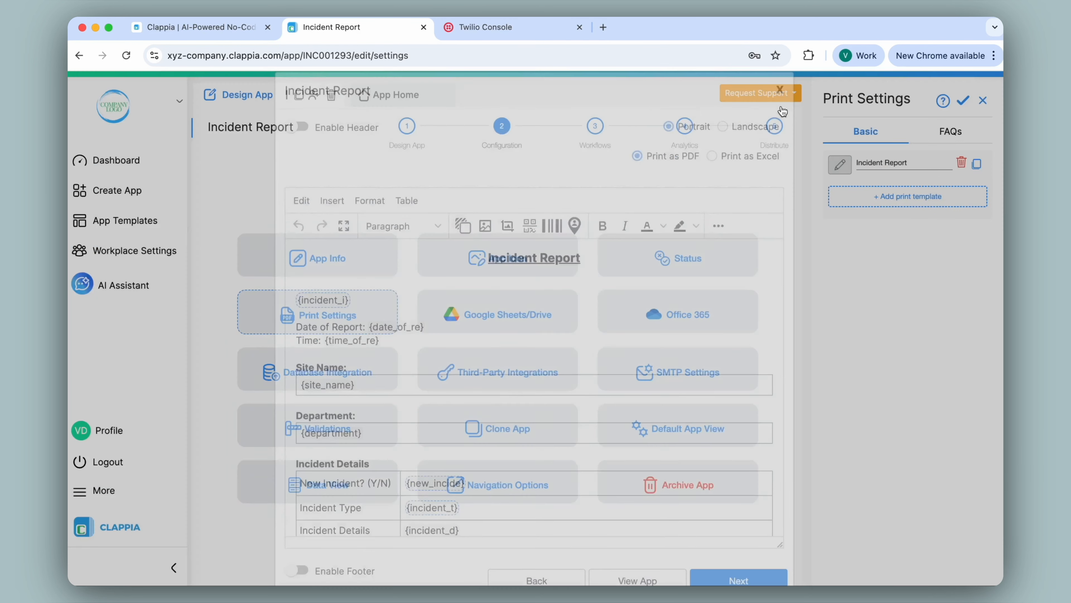
Return to the workflows, show the steps that can be added after Start, and open the support request options.
left_click(593, 126)
left_click(503, 233)
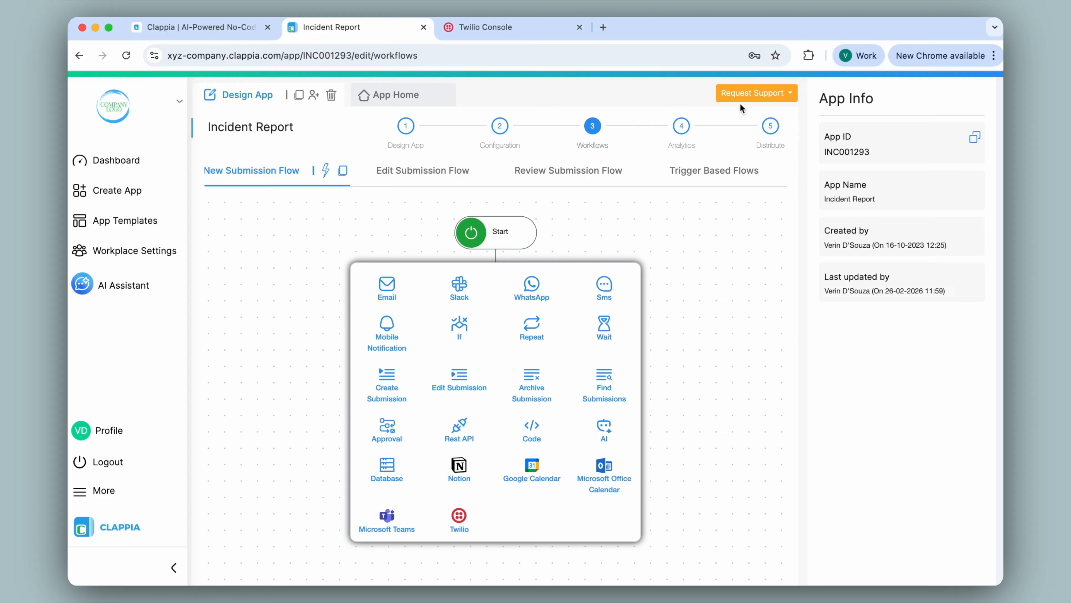
left_click(750, 94)
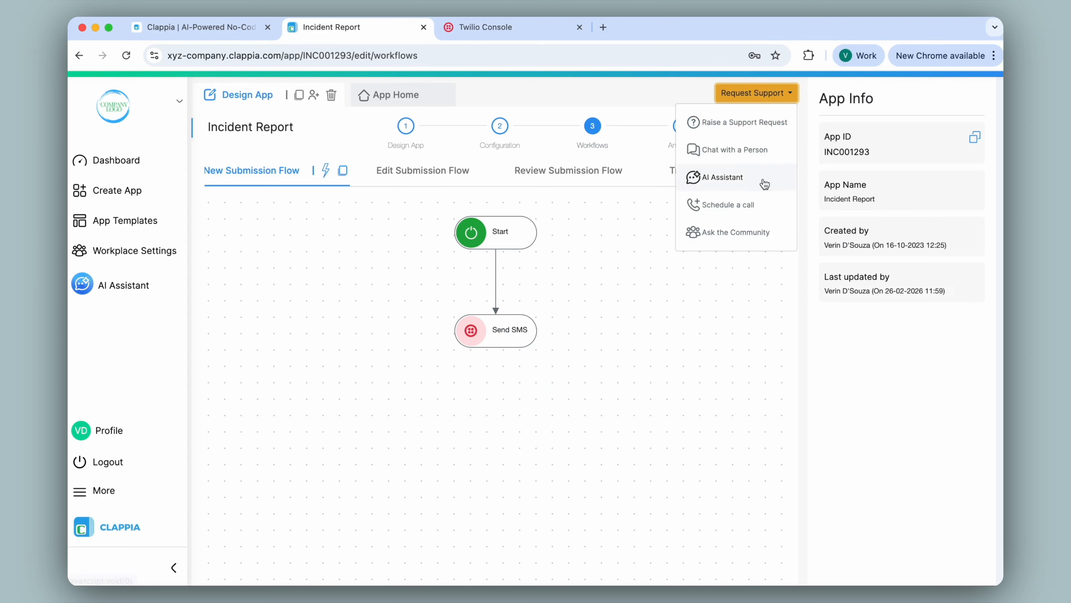